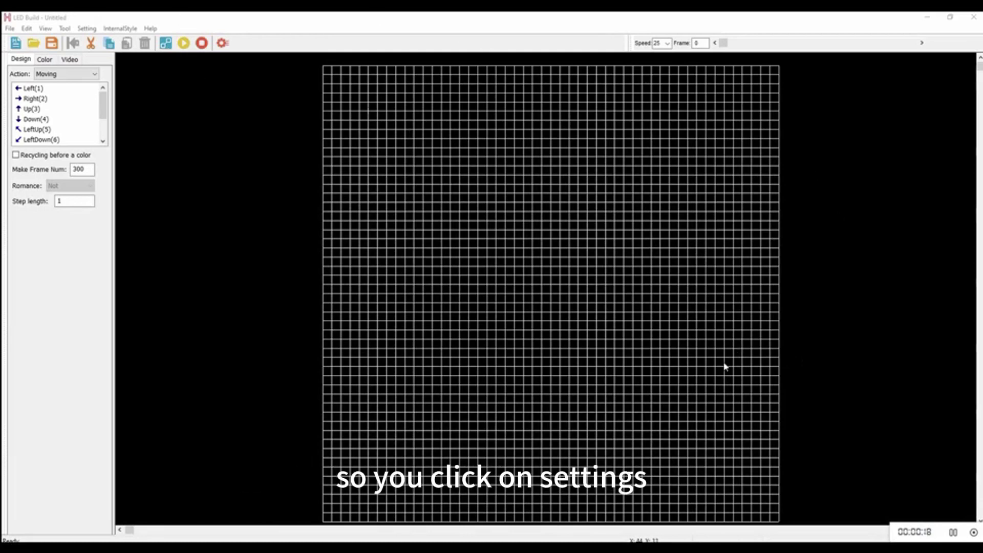
Open the Lighting Sculpt Window from the Setting menu to view the 2500-pixel grid
{"action": "left_click", "coordinate": [87, 29]}
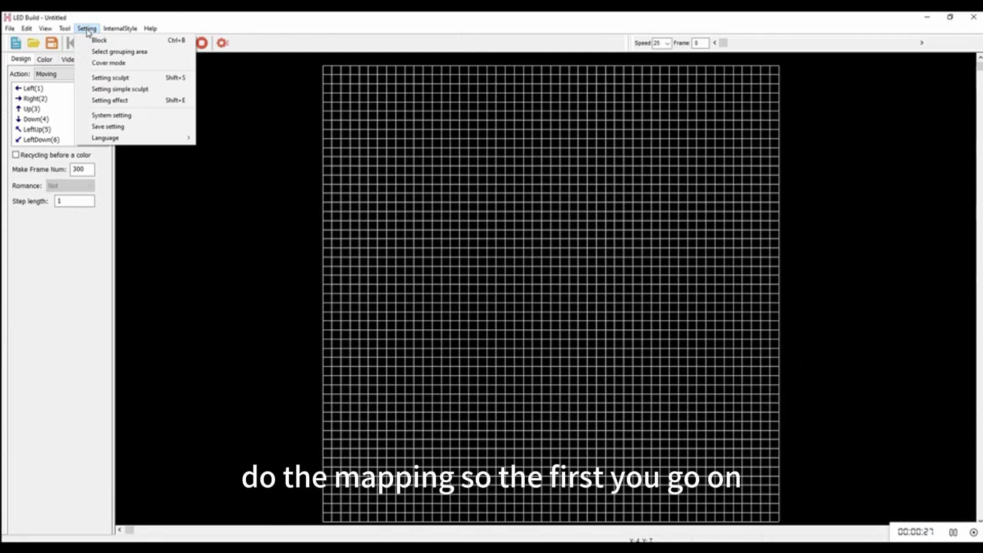
{"action": "left_click", "coordinate": [143, 80]}
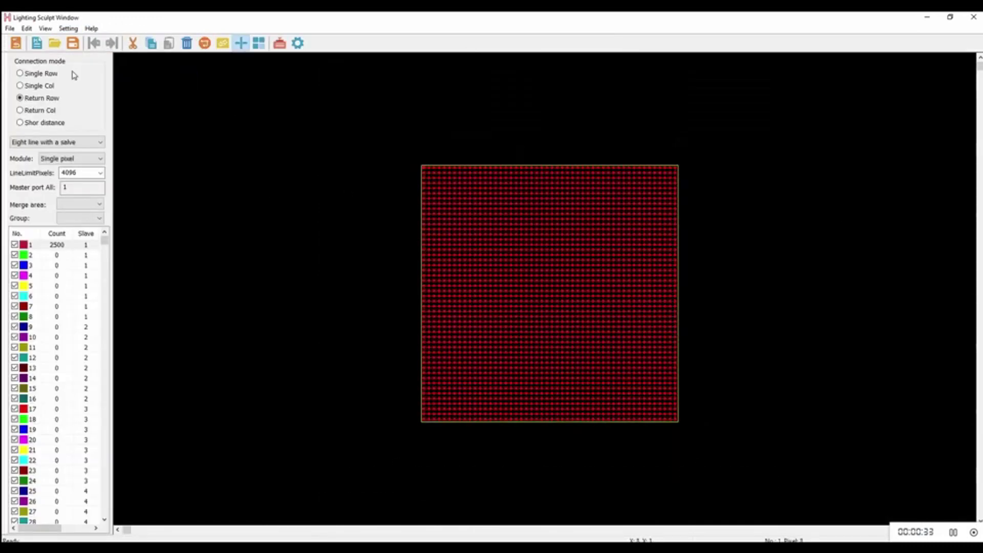
Create a new sculpt layout with width 100 and height 100
{"action": "left_click", "coordinate": [10, 29]}
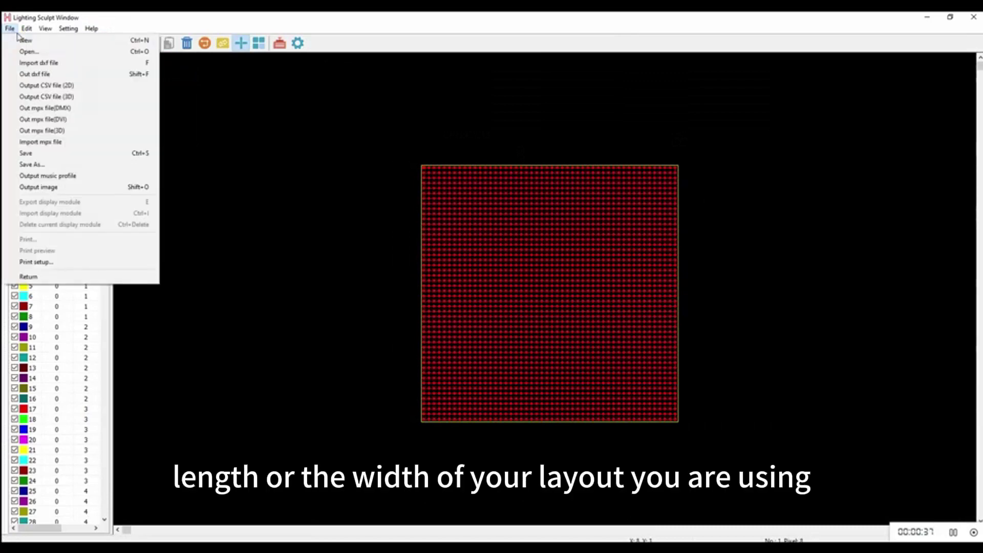
{"action": "left_click", "coordinate": [68, 41]}
{"action": "left_click", "coordinate": [486, 254]}
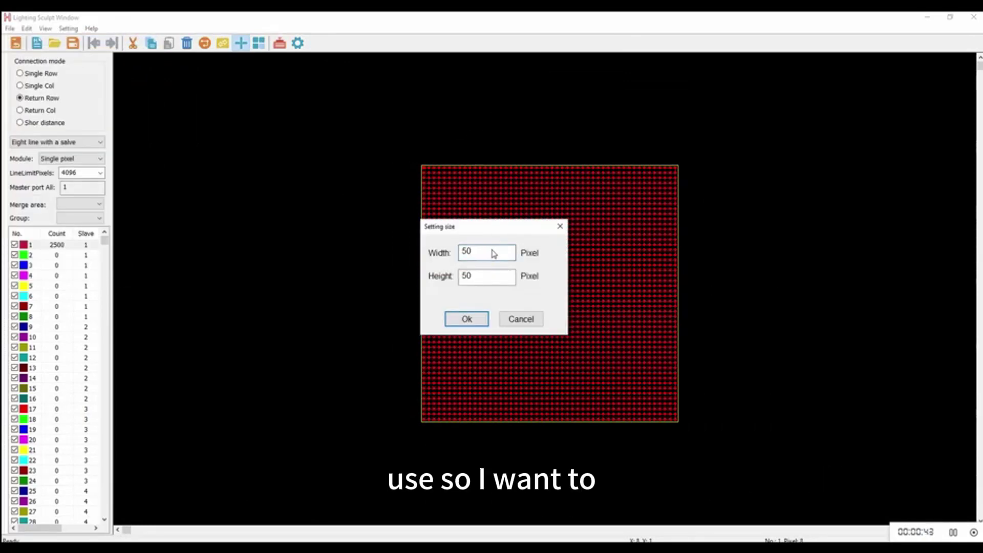
{"action": "left_click_drag", "start_coordinate": [494, 252], "coordinate": [462, 256]}
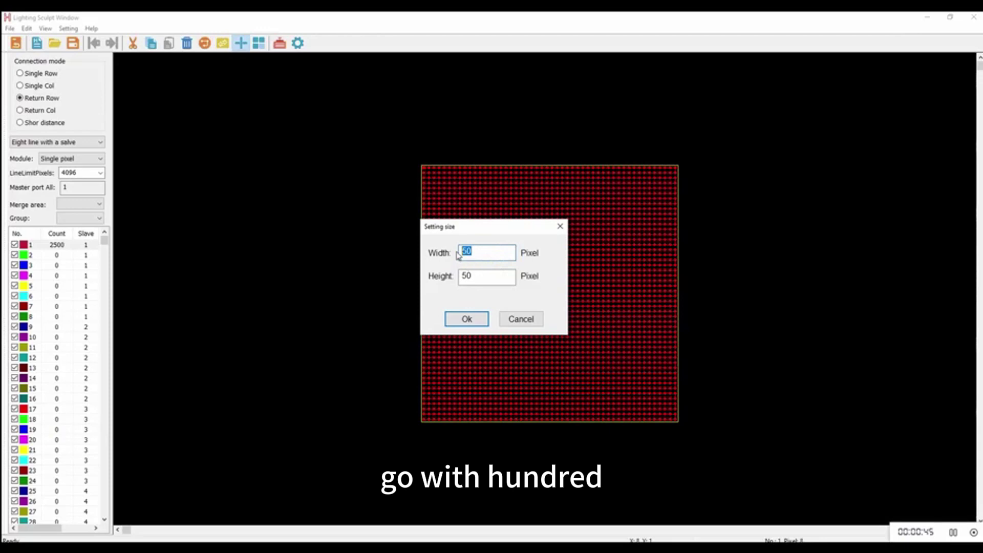
{"action": "type", "text": "100"}
{"action": "key", "text": "Tab"}
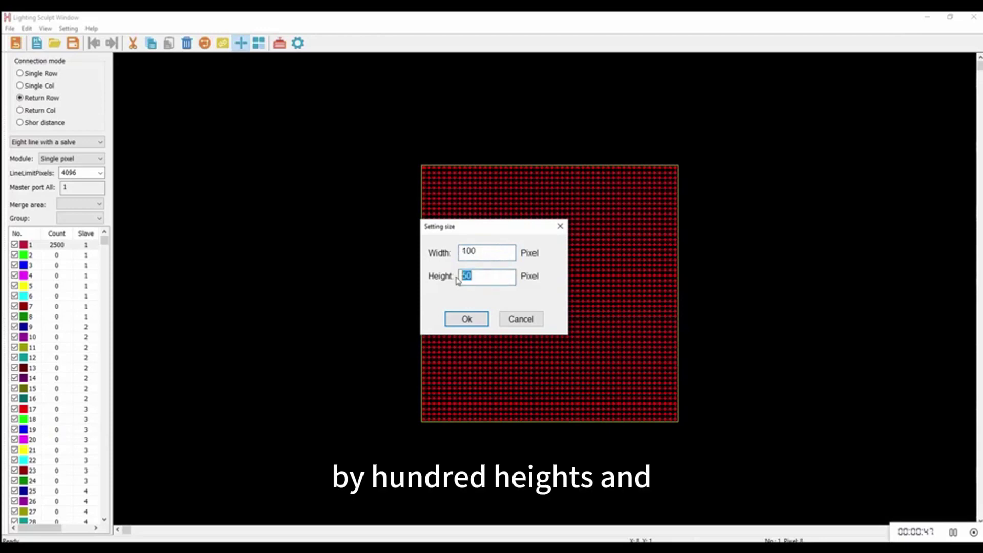
{"action": "type", "text": "100"}
{"action": "left_click", "coordinate": [467, 320]}
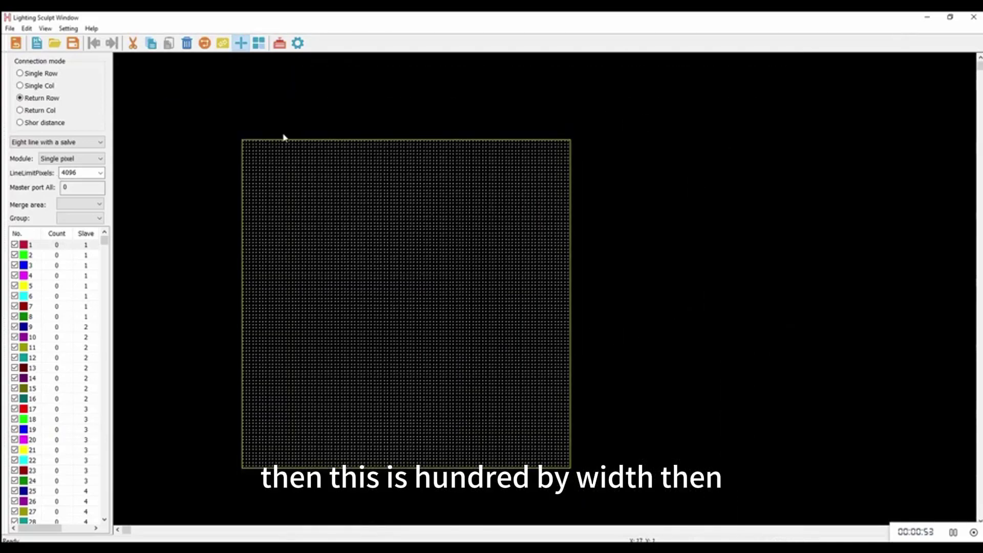
Select the entire dot grid so its pixels auto-map to ports of 4096, 4096 and 1808
{"action": "left_click_drag", "start_coordinate": [220, 119], "coordinate": [616, 483]}
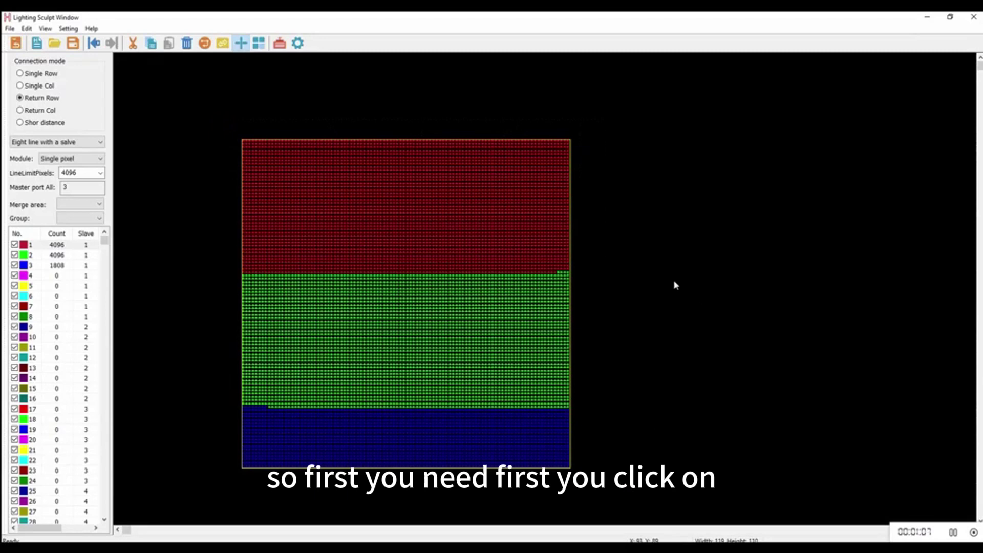
{"action": "left_click", "coordinate": [11, 29]}
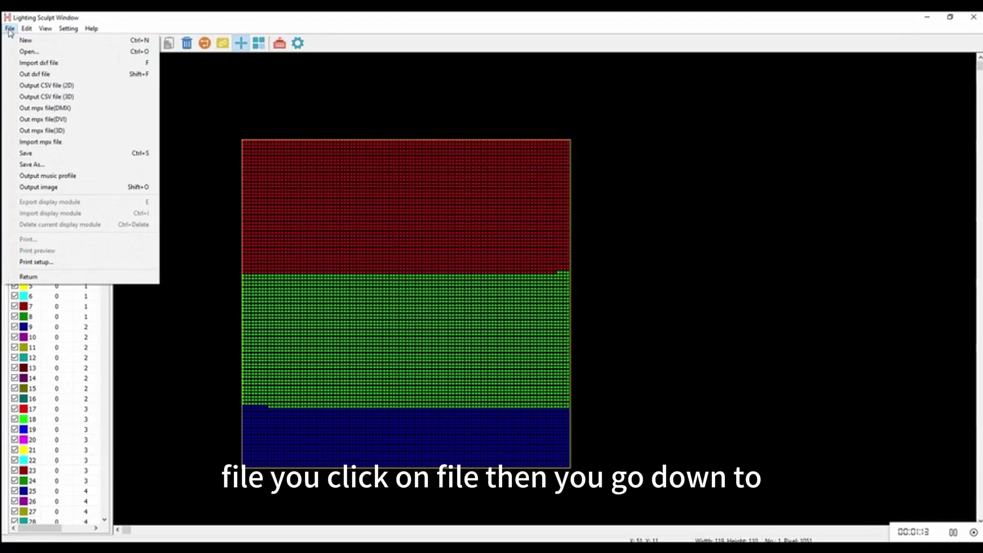
Save the layout to the Desktop as the .scu file "1"
{"action": "left_click", "coordinate": [34, 158]}
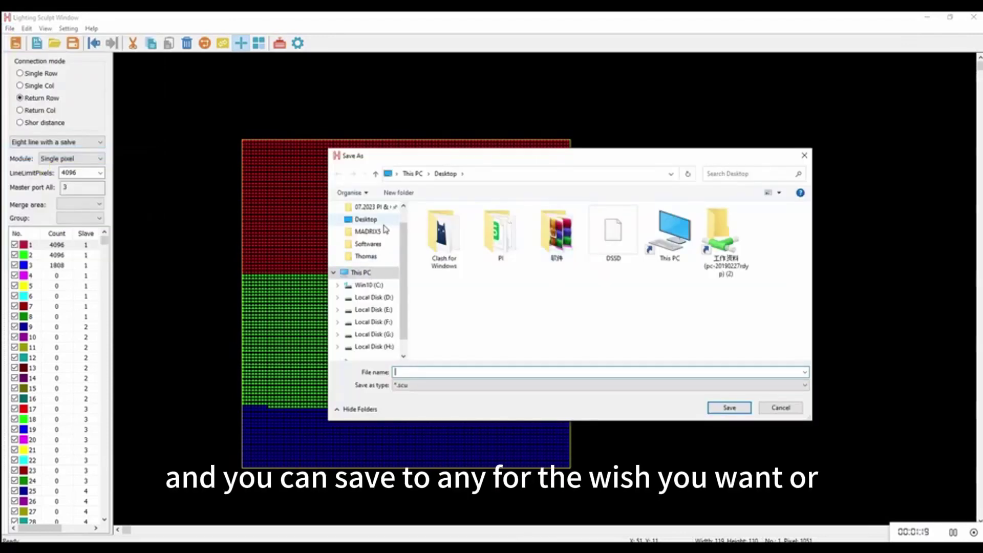
{"action": "left_click", "coordinate": [377, 224]}
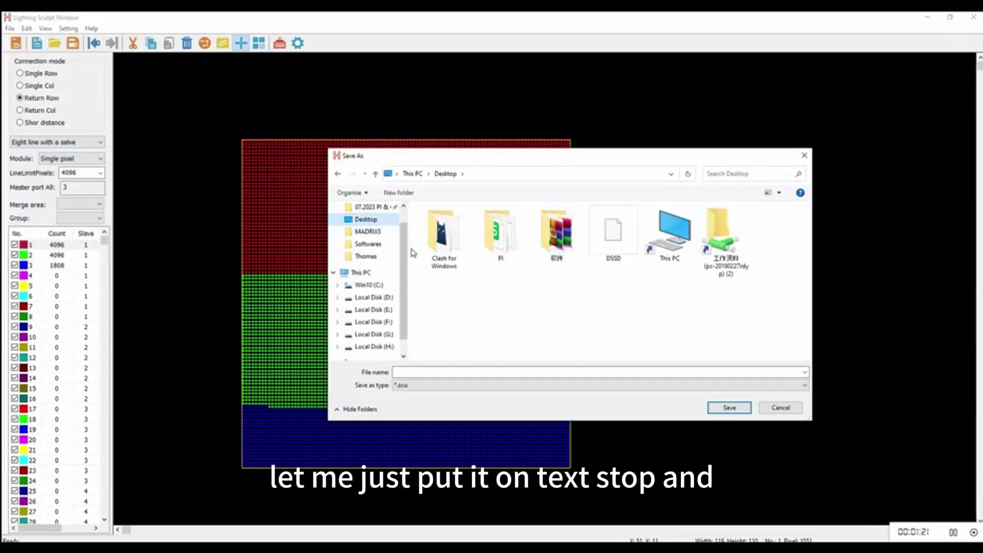
{"action": "left_click", "coordinate": [410, 375]}
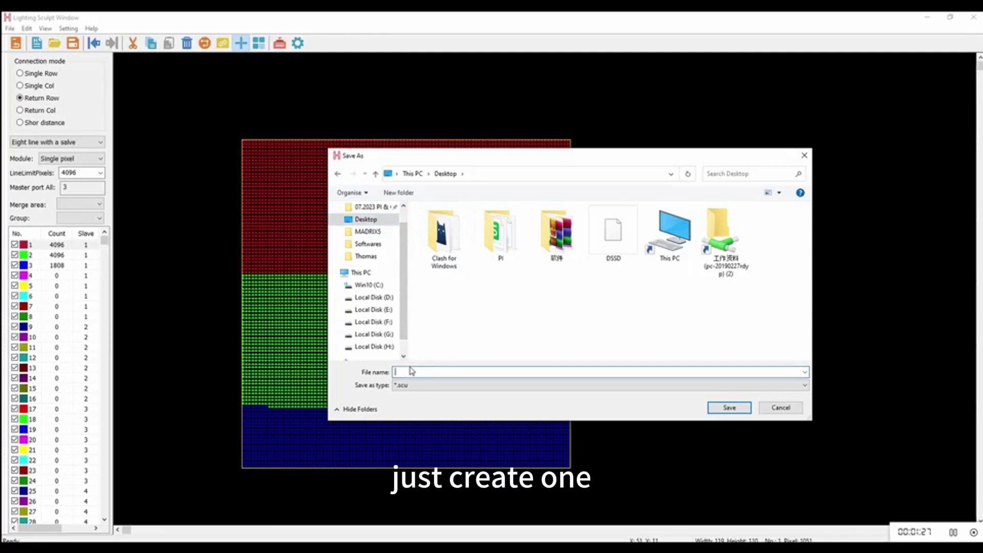
{"action": "left_click", "coordinate": [724, 407]}
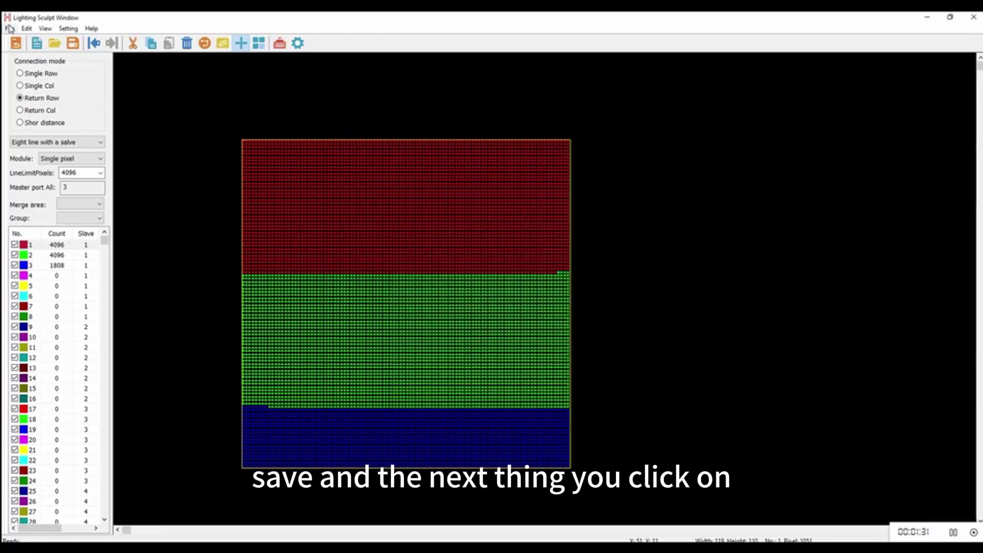
{"action": "left_click", "coordinate": [9, 28]}
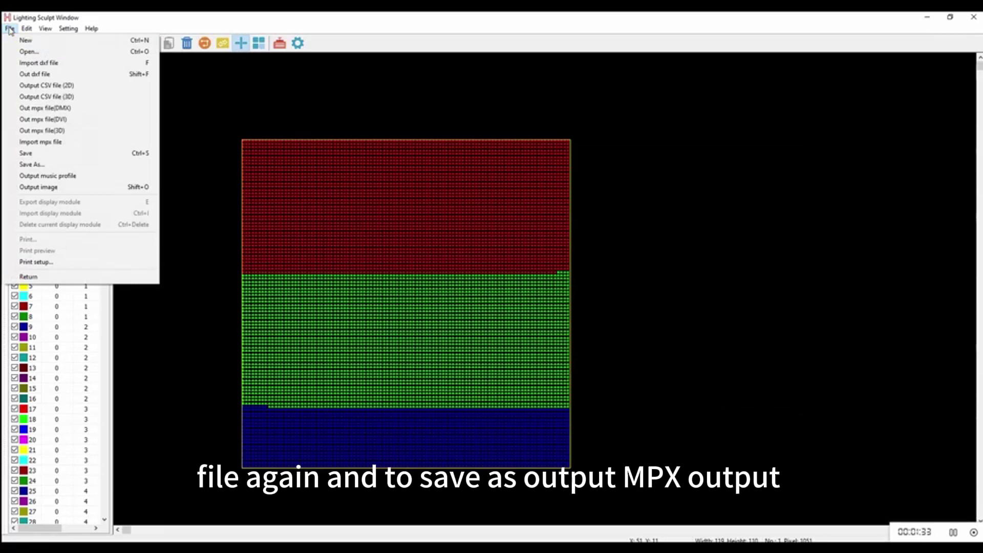
Export the layout to the Desktop as the DVI mpx file "TY" and acknowledge completion
{"action": "left_click", "coordinate": [50, 121]}
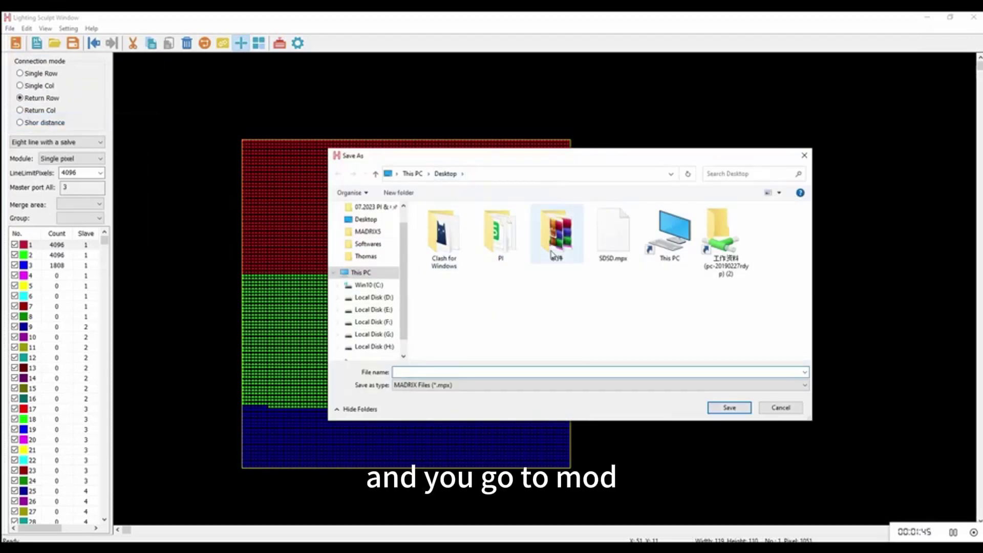
{"action": "left_click", "coordinate": [377, 221]}
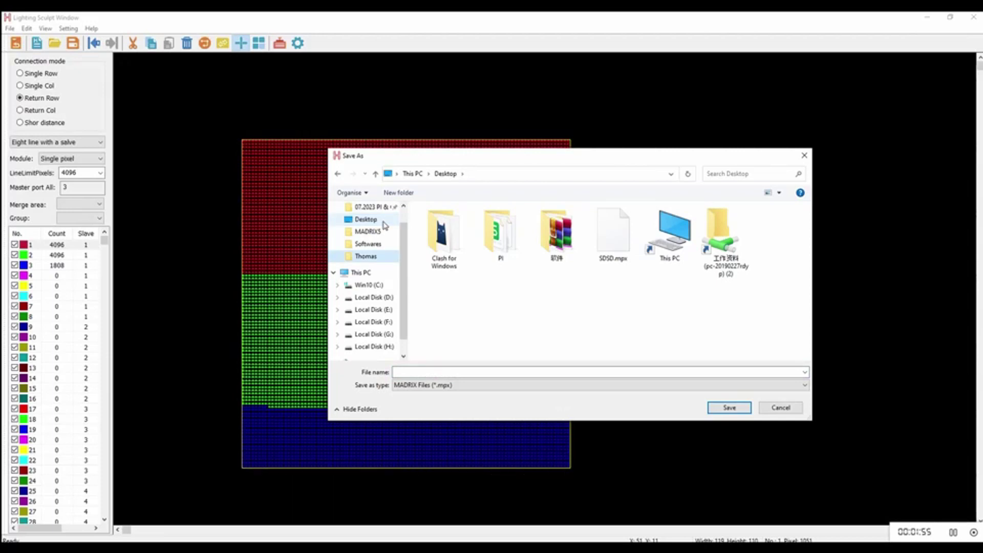
{"action": "left_click", "coordinate": [422, 371]}
{"action": "type", "text": "TY"}
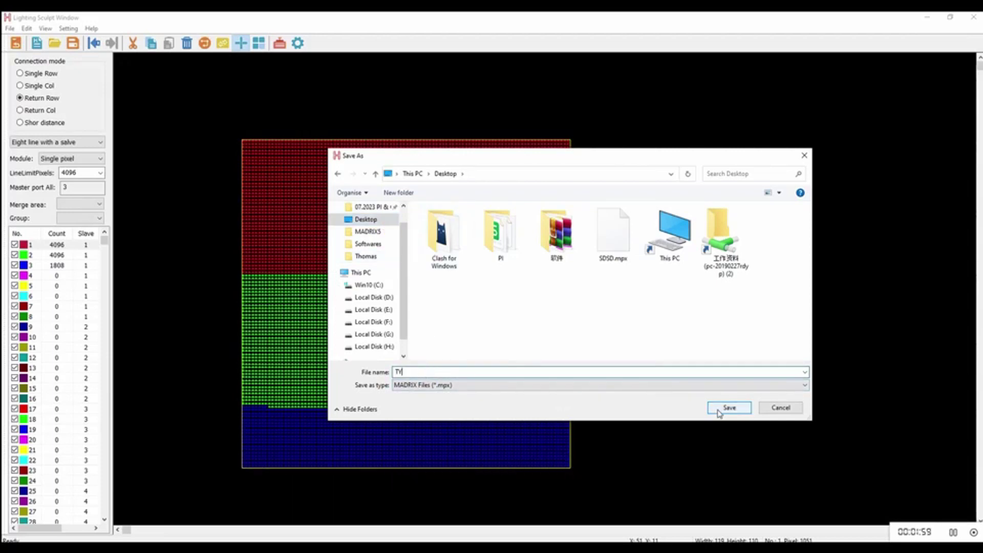
{"action": "left_click", "coordinate": [728, 408]}
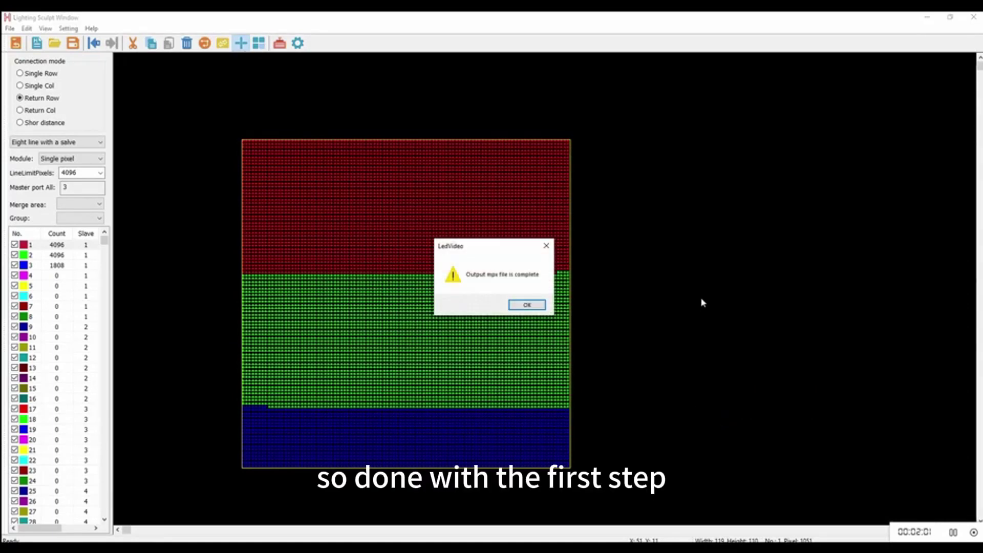
{"action": "left_click", "coordinate": [533, 308]}
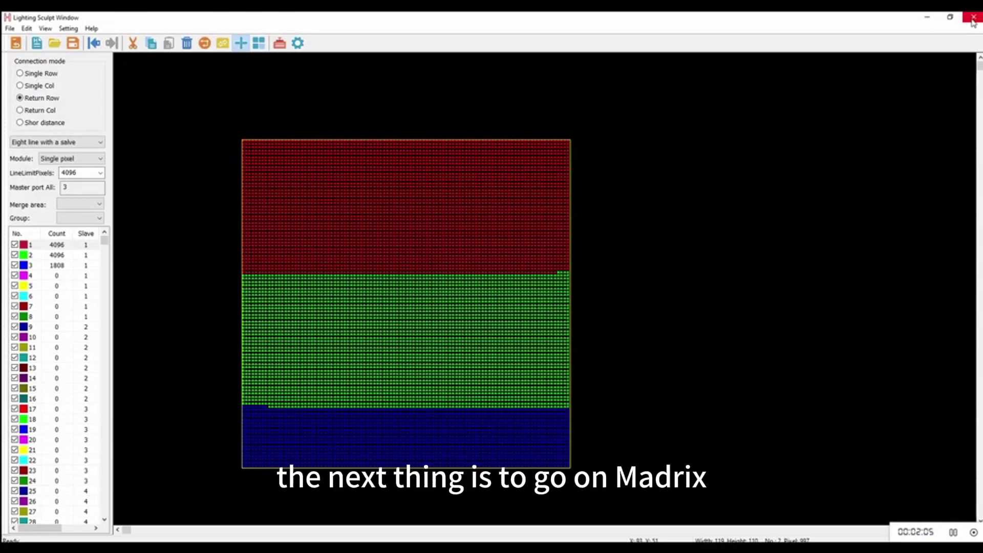
Minimize the sculpt window and dismiss the MADRIX 5 update notice
{"action": "left_click", "coordinate": [928, 19]}
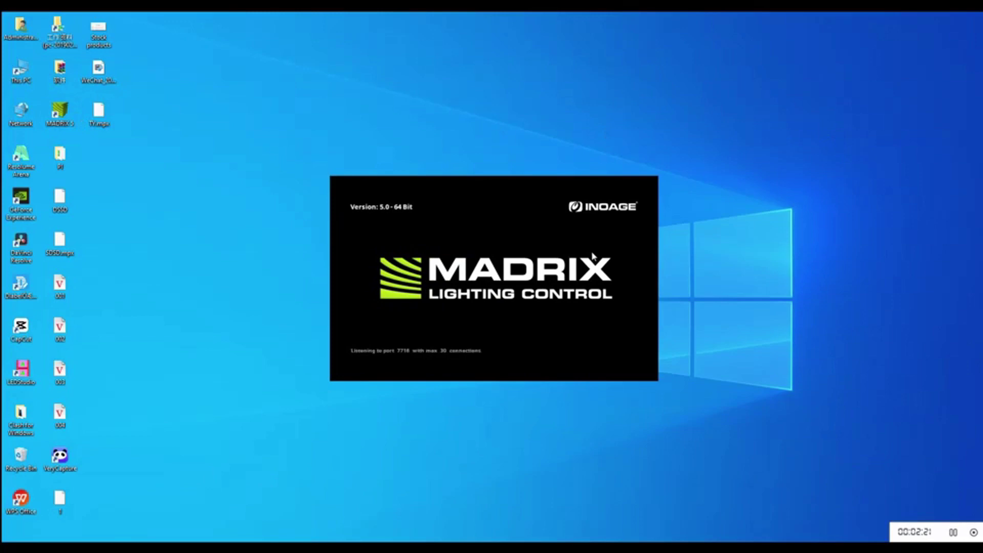
{"action": "left_click", "coordinate": [554, 212]}
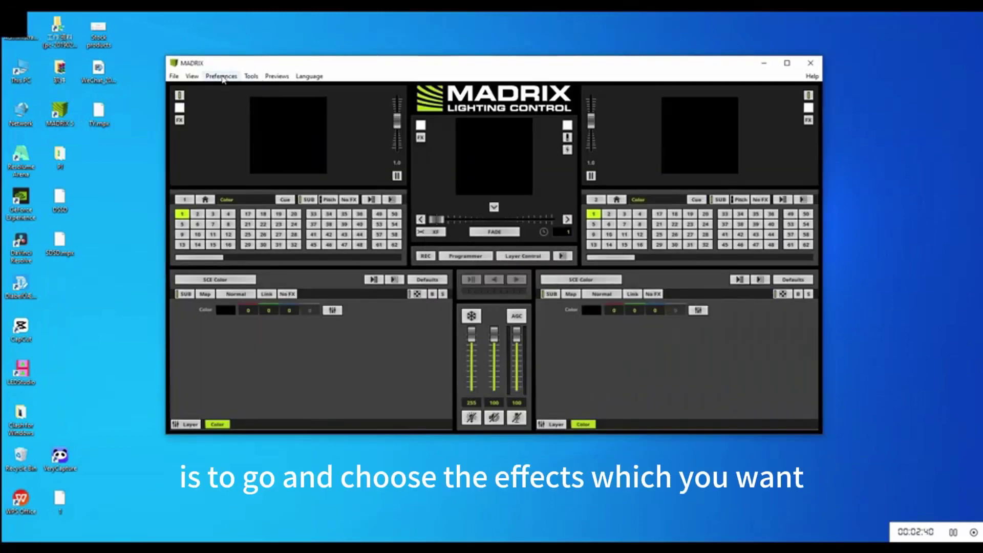
Apply the Color Change effect to cue 1 of the left deck
{"action": "left_click", "coordinate": [233, 283]}
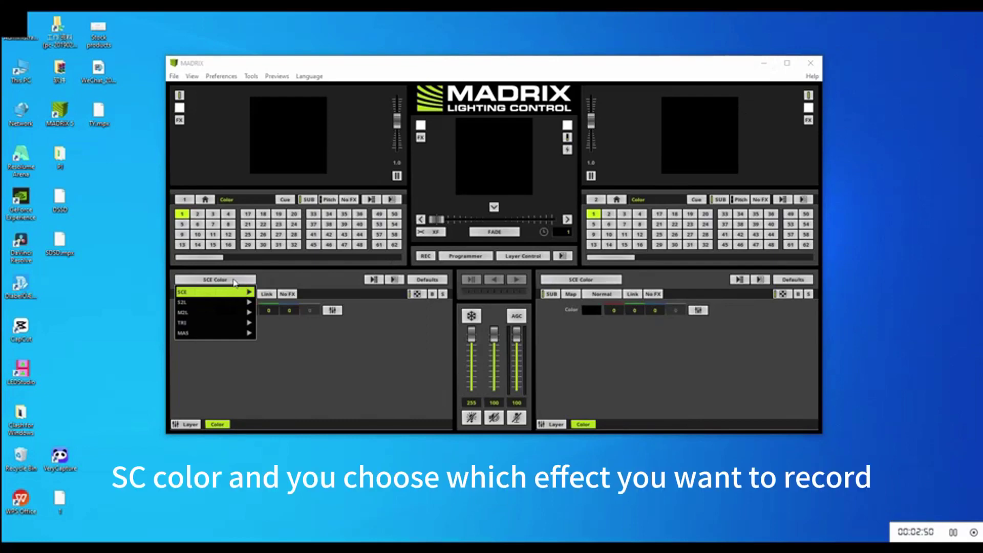
{"action": "mouse_move", "coordinate": [237, 293]}
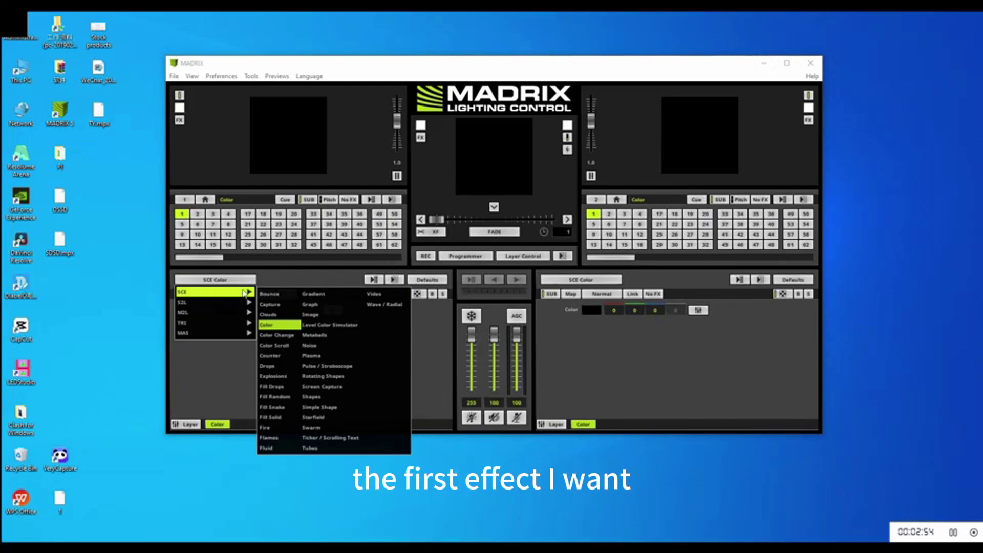
{"action": "left_click", "coordinate": [285, 337]}
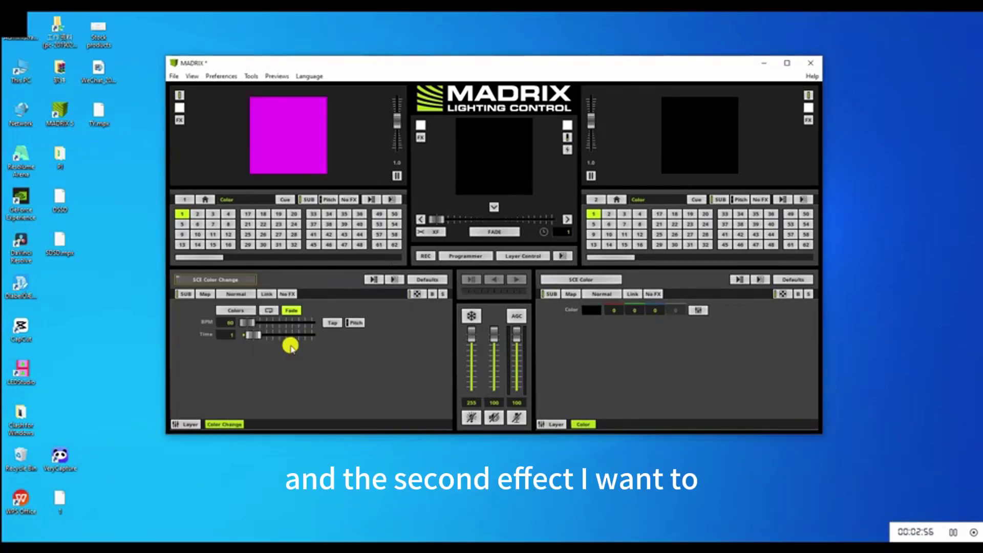
Assign the Wave / Radial effect to cue 2
{"action": "left_click", "coordinate": [196, 214]}
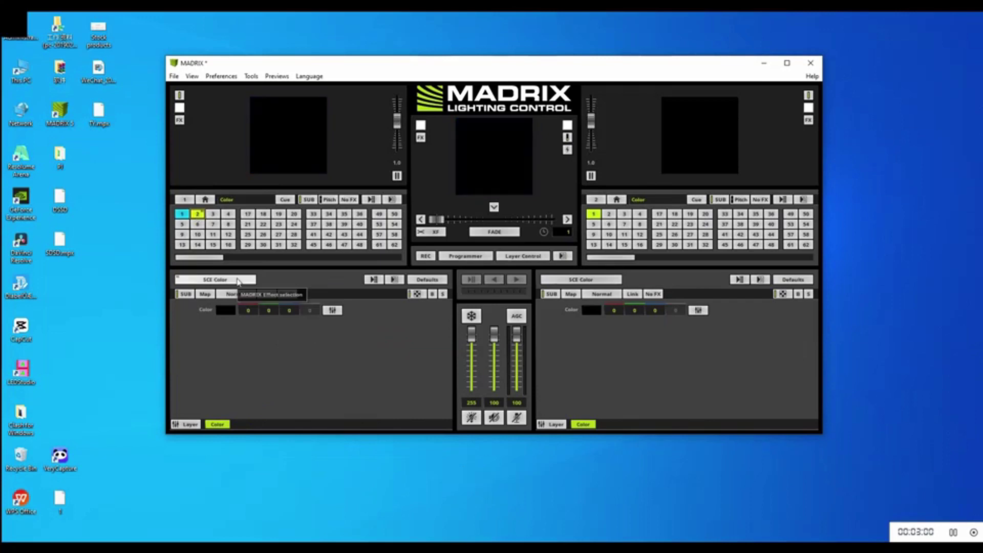
{"action": "left_click", "coordinate": [250, 282]}
{"action": "mouse_move", "coordinate": [249, 292]}
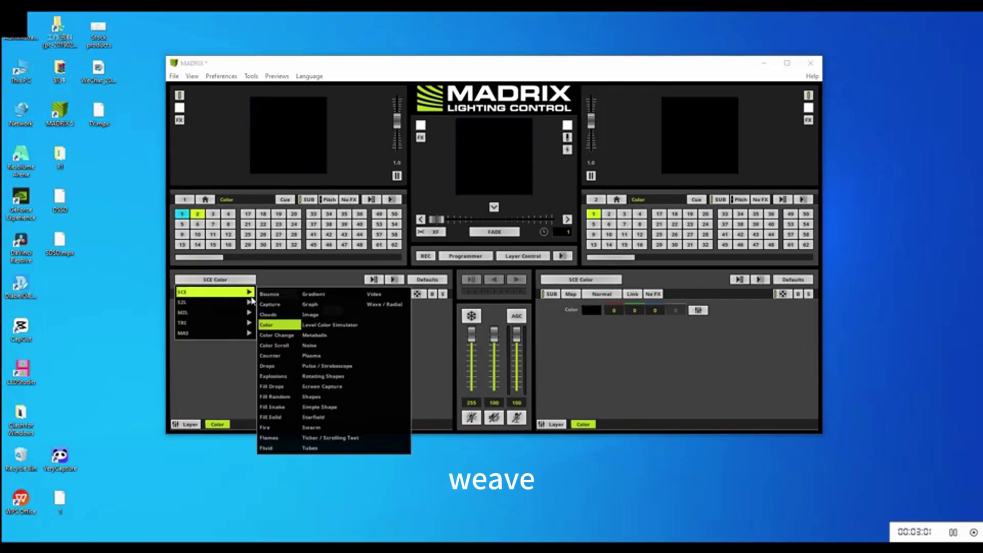
{"action": "left_click", "coordinate": [385, 305]}
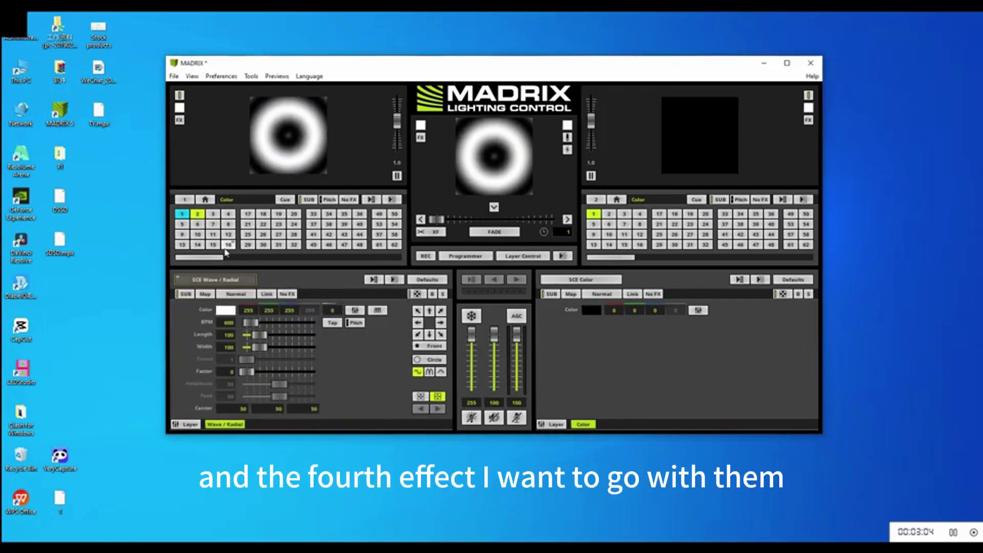
Assign the Plasma effect to cue 3
{"action": "left_click", "coordinate": [212, 214]}
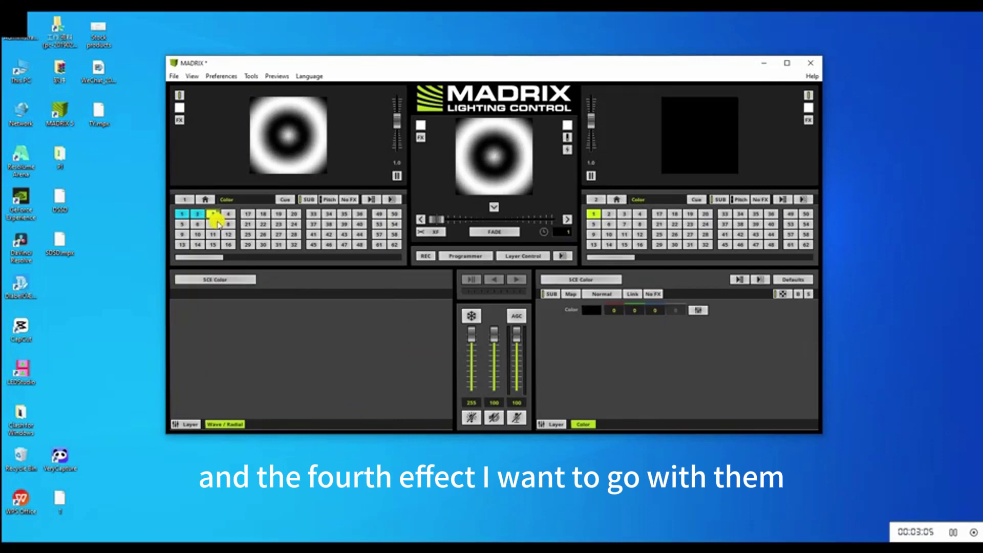
{"action": "left_click", "coordinate": [246, 280]}
{"action": "mouse_move", "coordinate": [251, 292]}
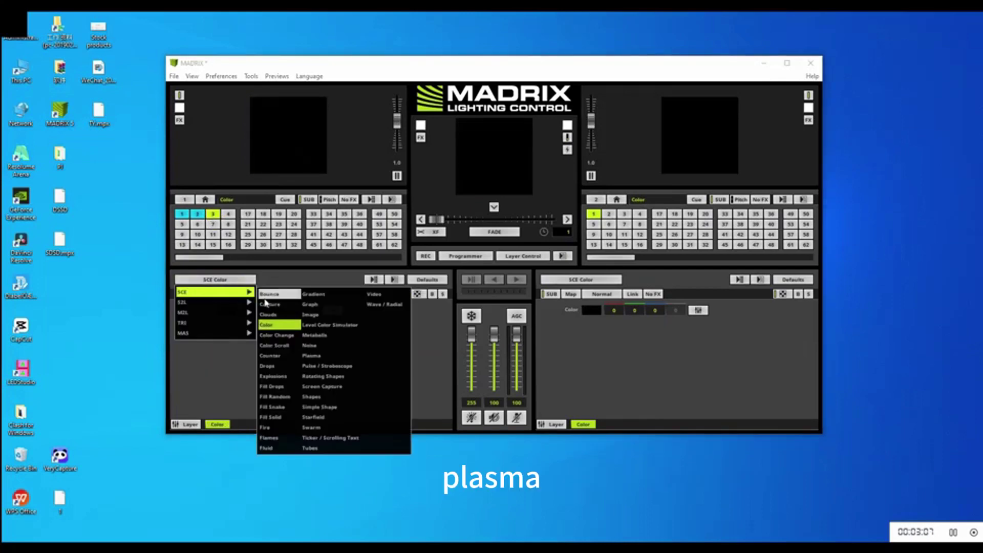
{"action": "left_click", "coordinate": [321, 362]}
Assign the Fill Snake effect to cue 4
{"action": "left_click", "coordinate": [229, 214]}
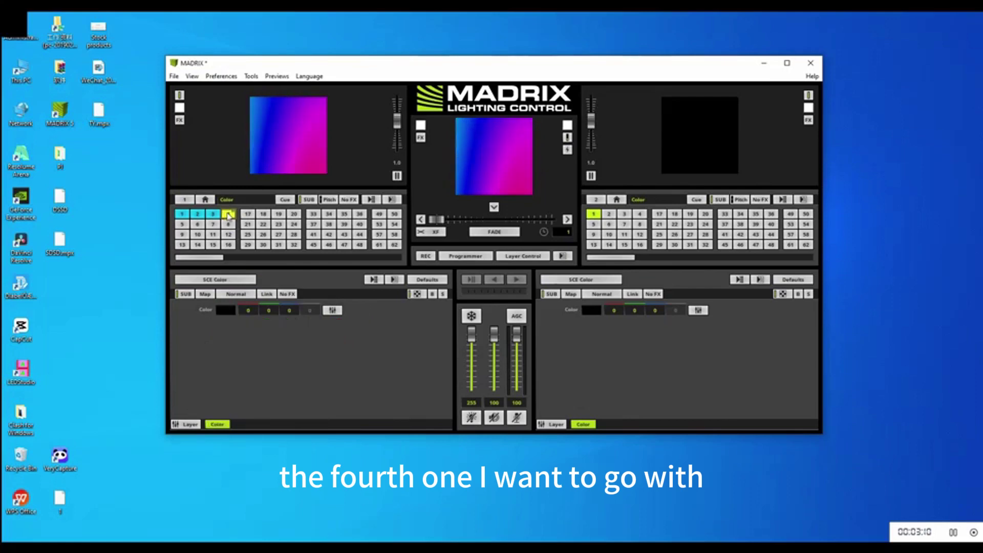
{"action": "left_click", "coordinate": [254, 279]}
{"action": "mouse_move", "coordinate": [246, 292]}
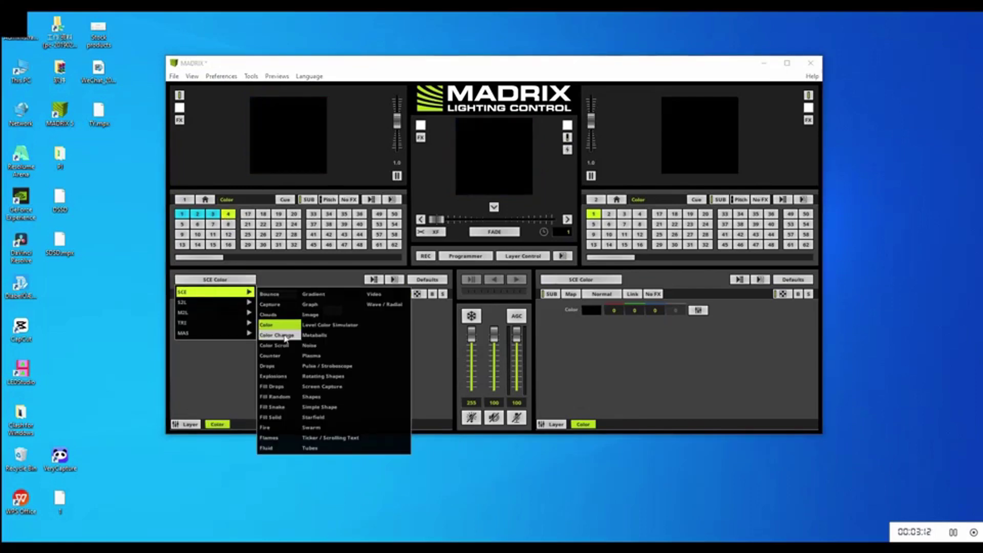
{"action": "left_click", "coordinate": [277, 407]}
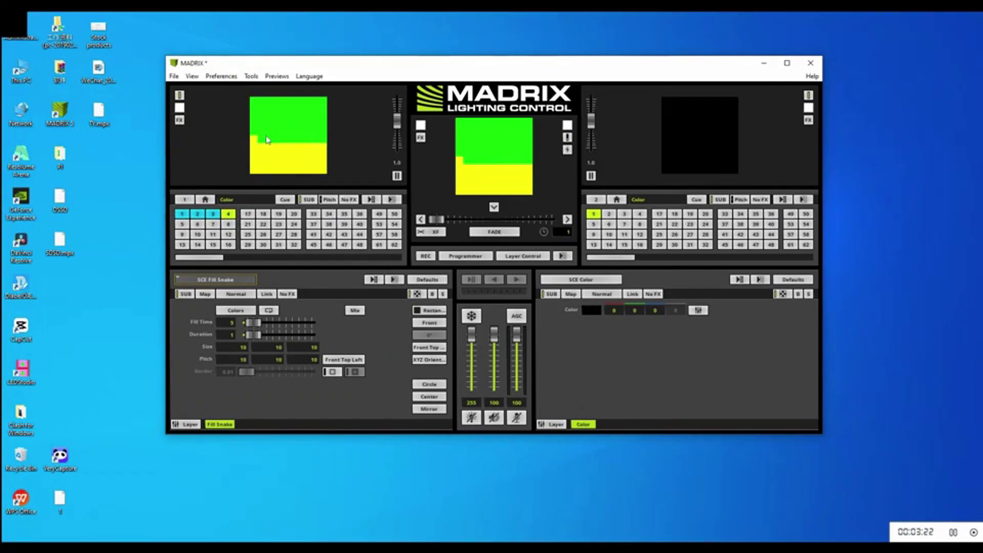
{"action": "left_click", "coordinate": [221, 76]}
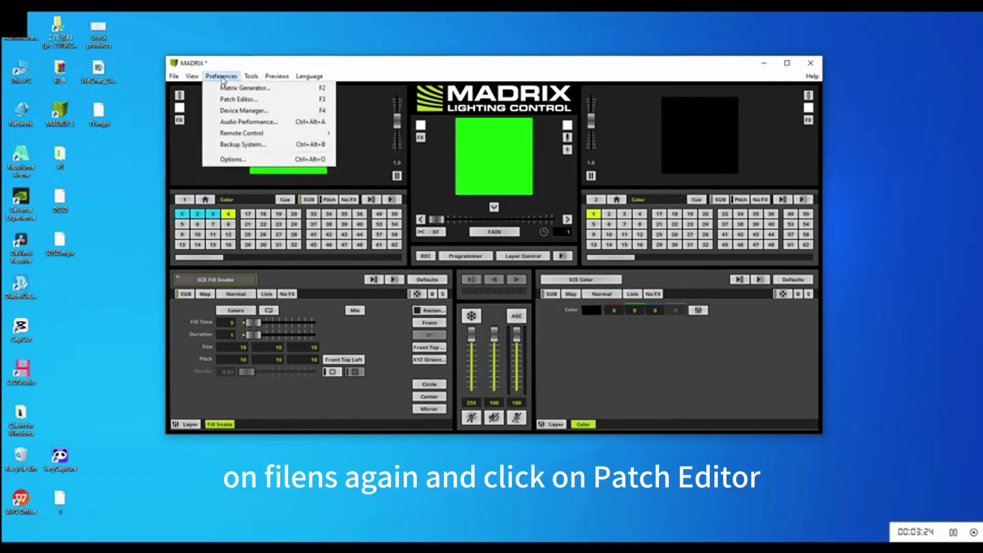
In the Patch Editor, replace the patch with TY.mpx and map all its fixtures
{"action": "left_click", "coordinate": [239, 99]}
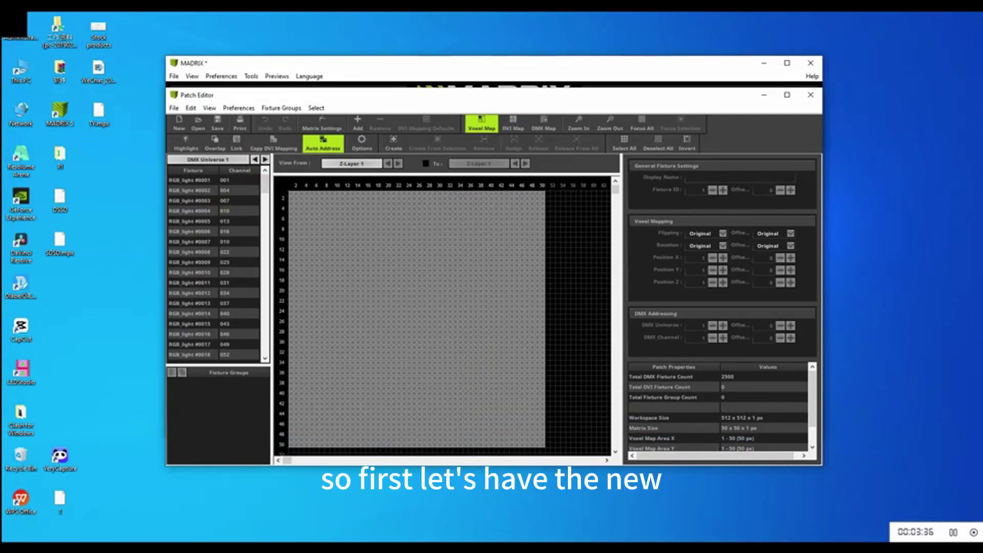
{"action": "left_click", "coordinate": [184, 131]}
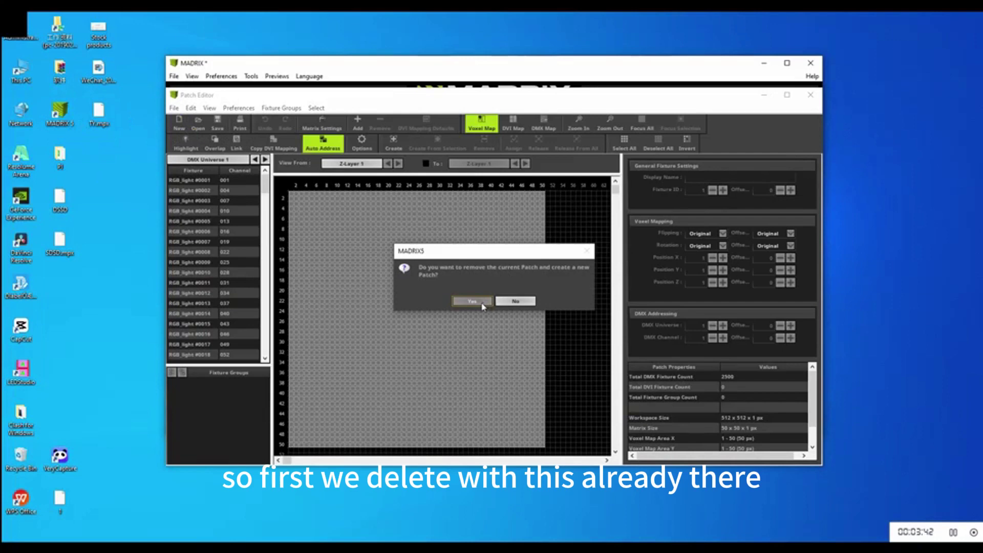
{"action": "left_click", "coordinate": [482, 305]}
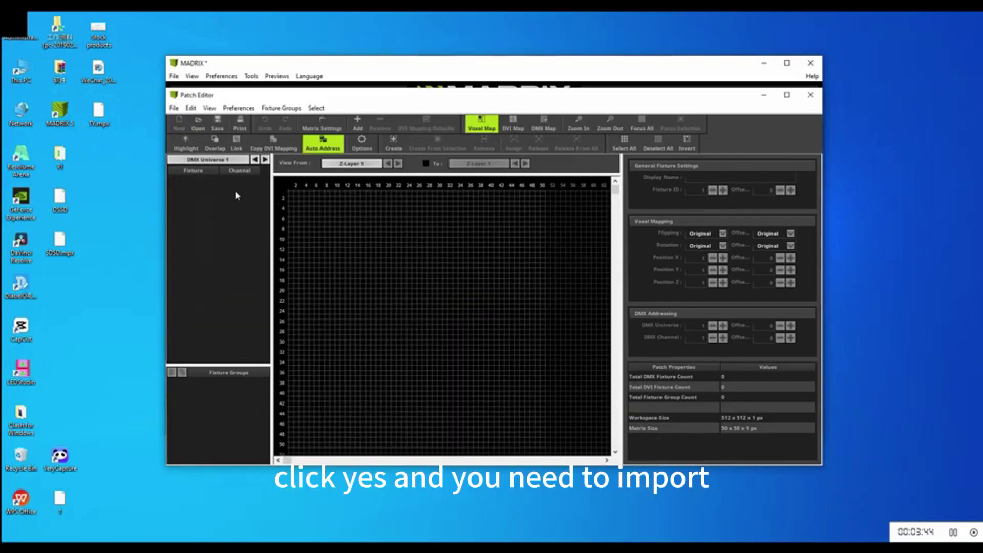
{"action": "left_click", "coordinate": [203, 129]}
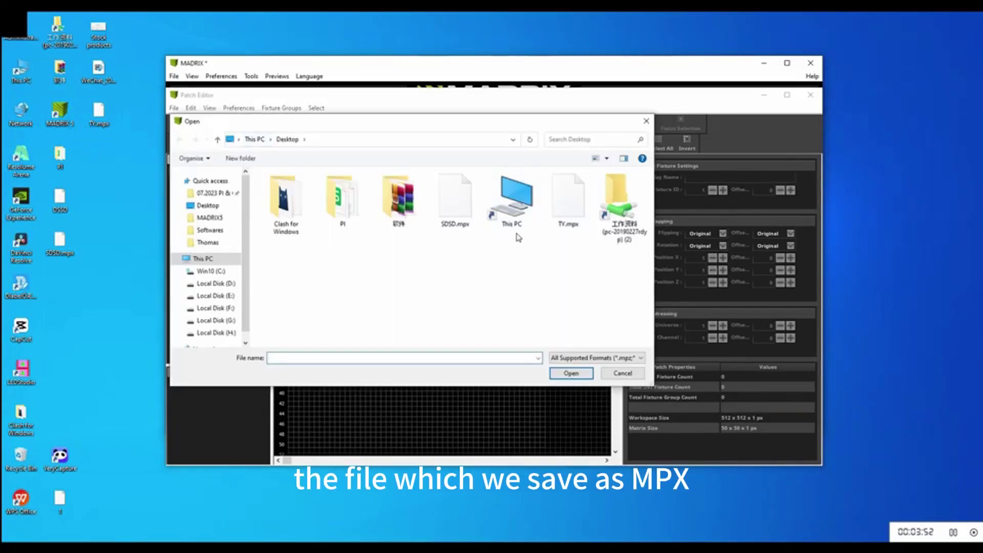
{"action": "left_click", "coordinate": [558, 220]}
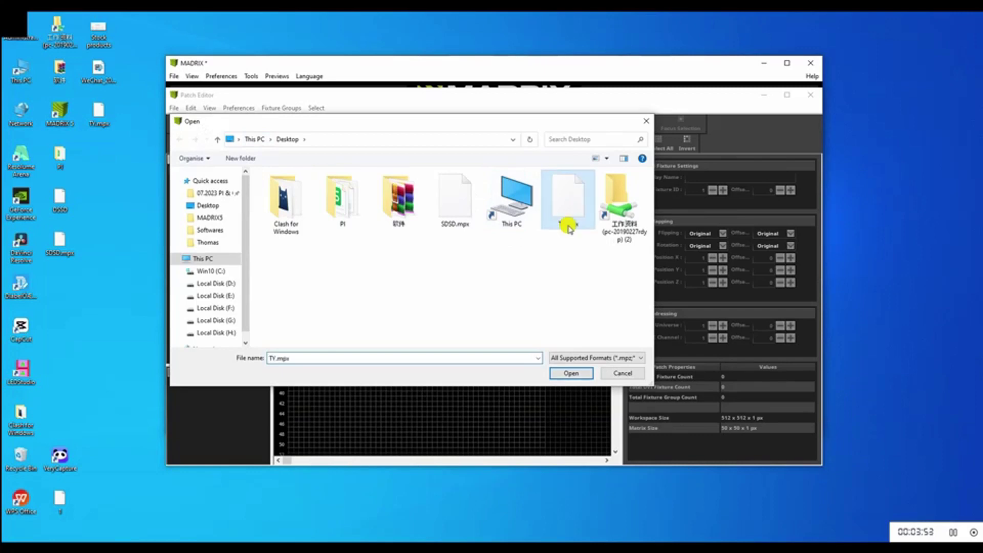
{"action": "left_click", "coordinate": [572, 373]}
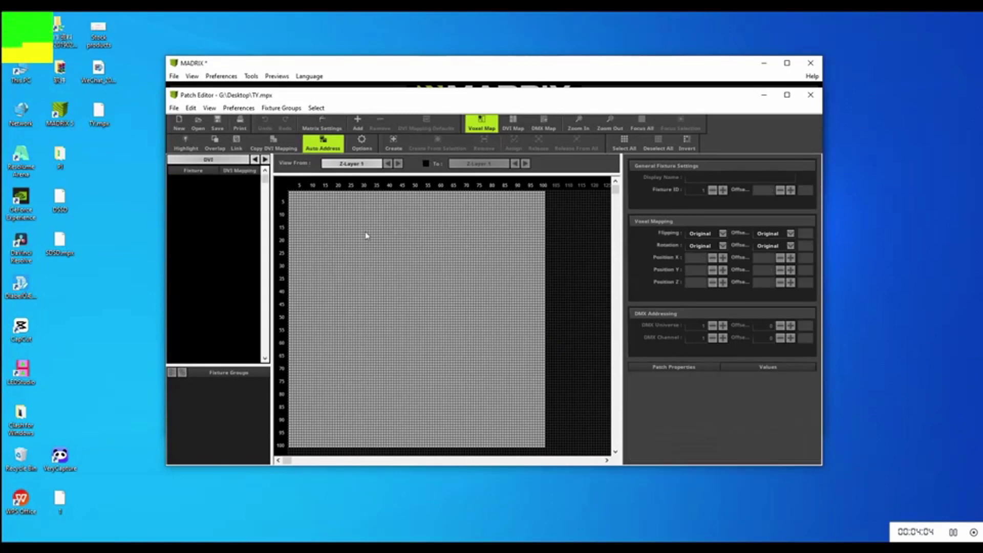
{"action": "key", "text": "ctrl+a"}
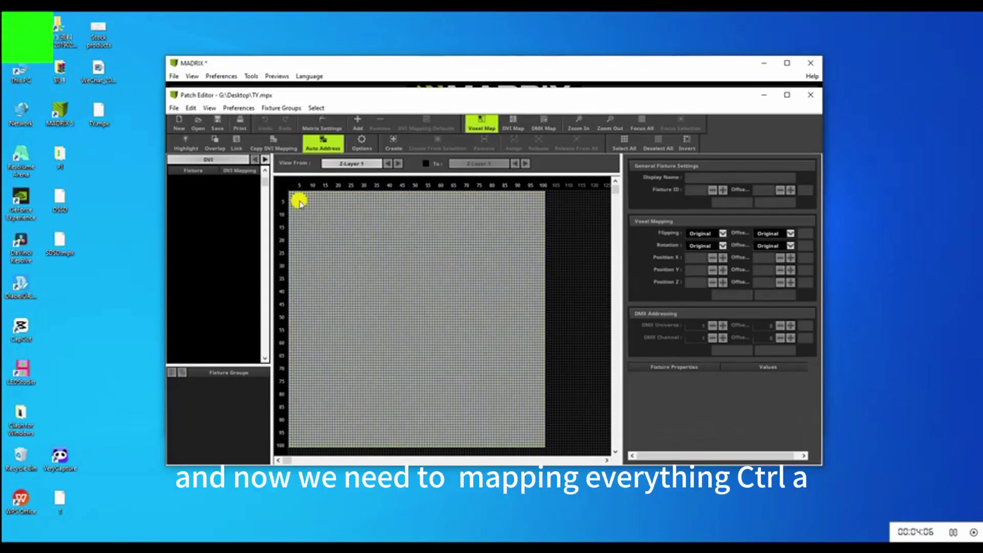
{"action": "key", "text": "ctrl+a"}
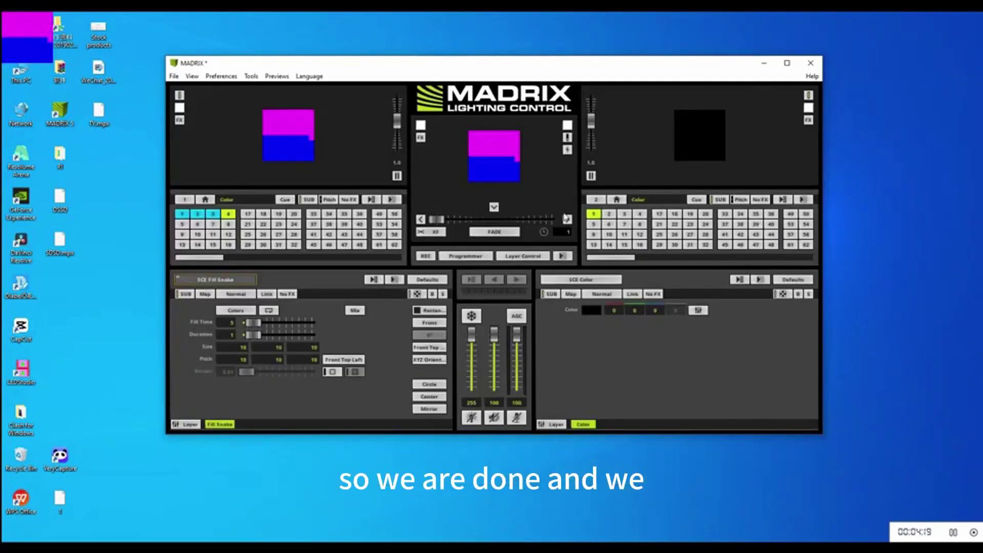
Close the Lighting Sculpt Window and open Tool > BatchRecord with 100×100 capture, 10 s, 25FPS
{"action": "left_click", "coordinate": [527, 512]}
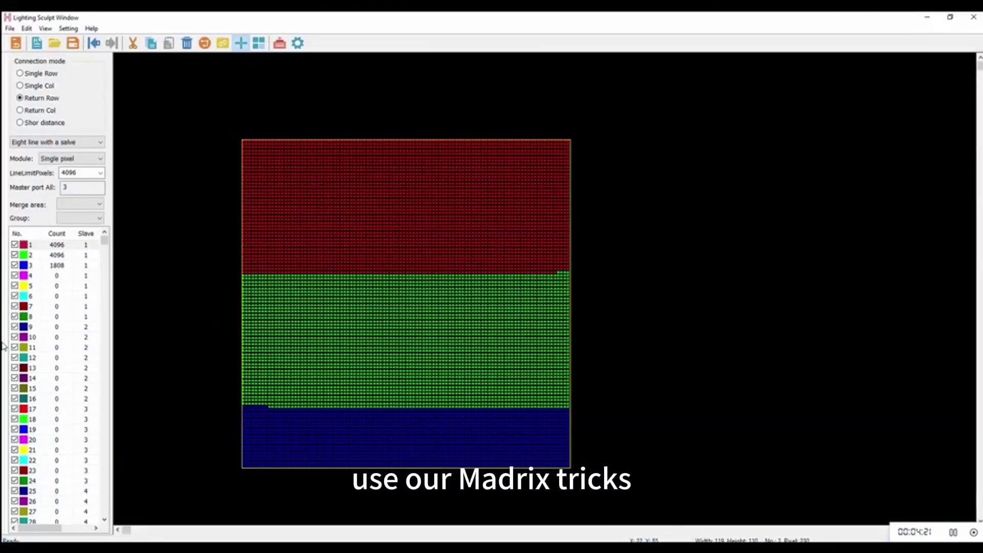
{"action": "left_click", "coordinate": [972, 19]}
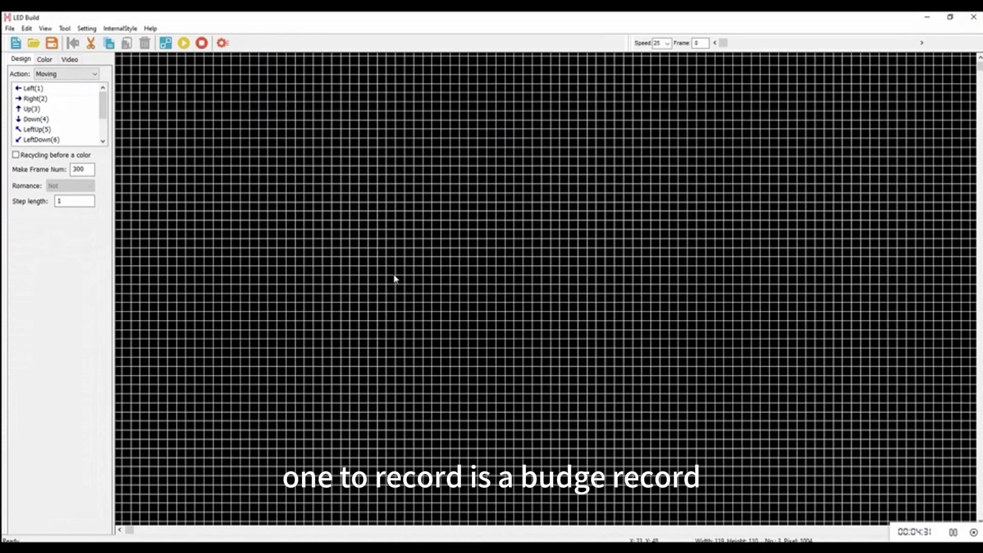
{"action": "left_click", "coordinate": [65, 28]}
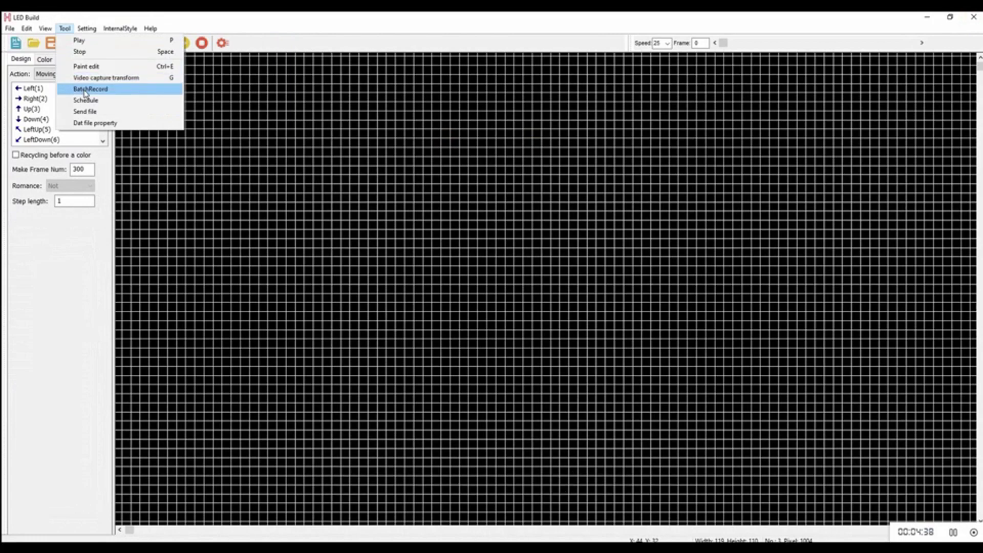
{"action": "left_click", "coordinate": [85, 90]}
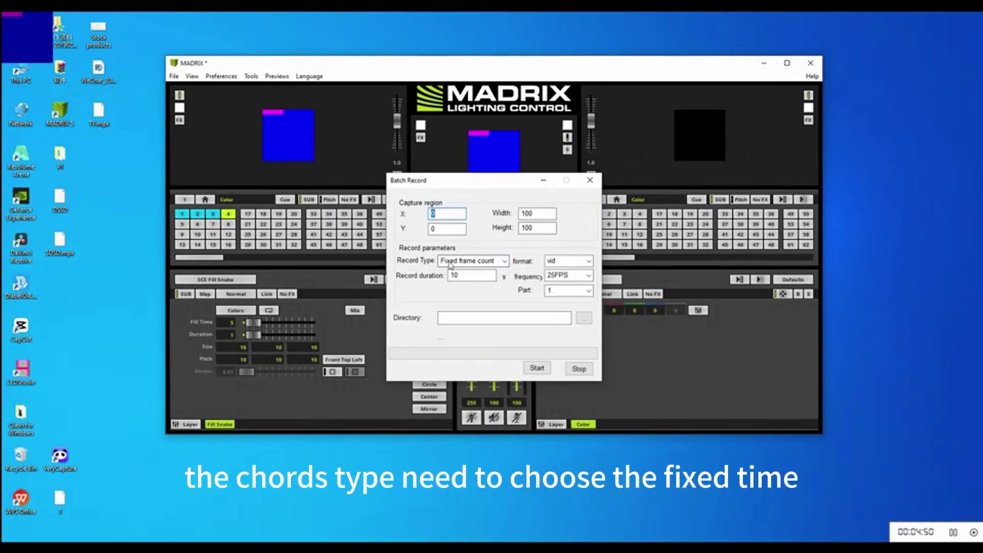
Switch the batch record type to fixed time and set Part to 4
{"action": "left_click", "coordinate": [504, 262]}
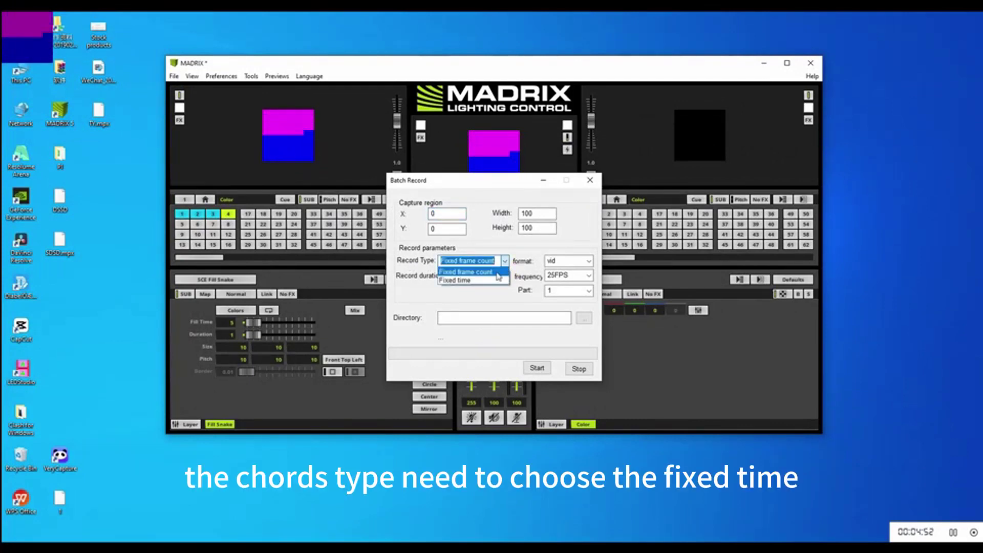
{"action": "left_click", "coordinate": [491, 280]}
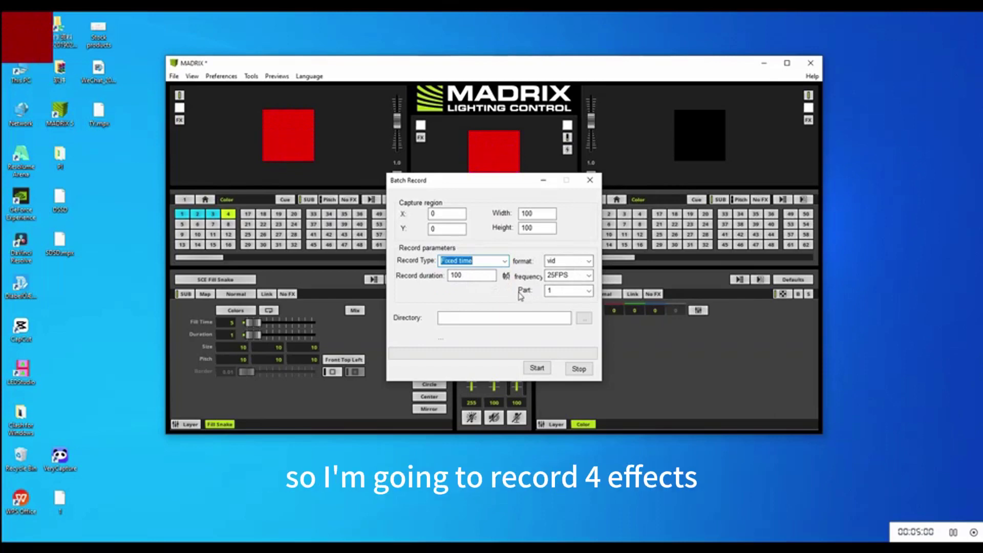
{"action": "left_click", "coordinate": [589, 290]}
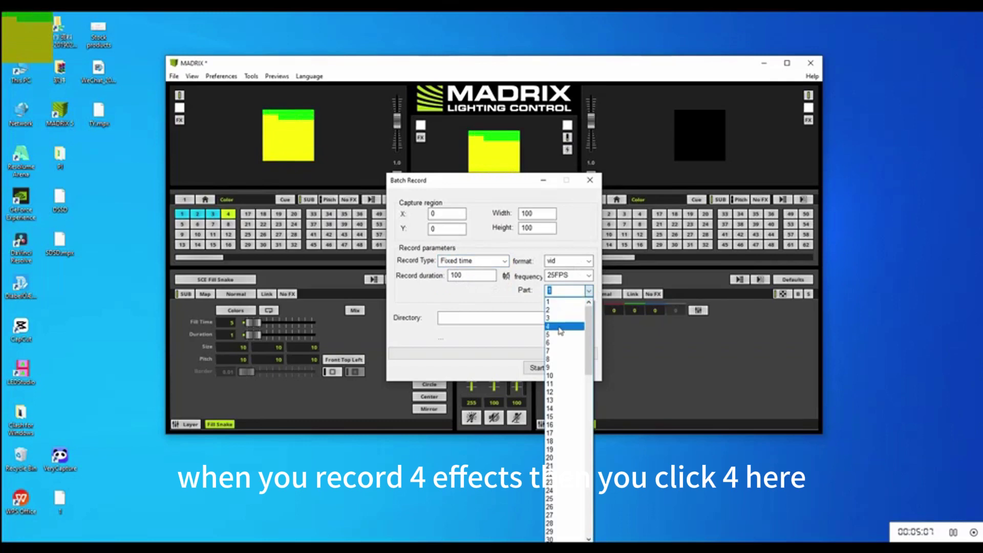
{"action": "left_click", "coordinate": [560, 327]}
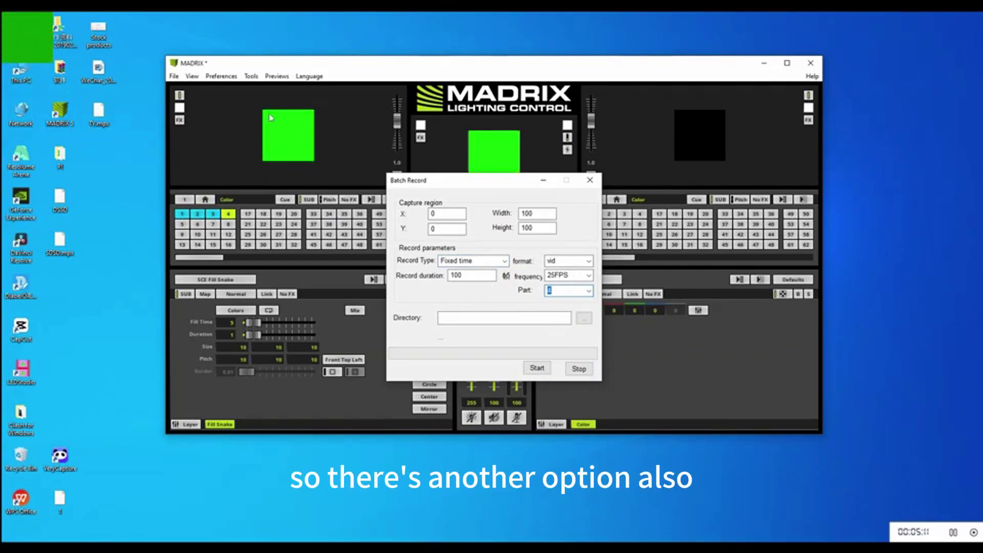
{"action": "left_click", "coordinate": [281, 78]}
{"action": "mouse_move", "coordinate": [304, 125]}
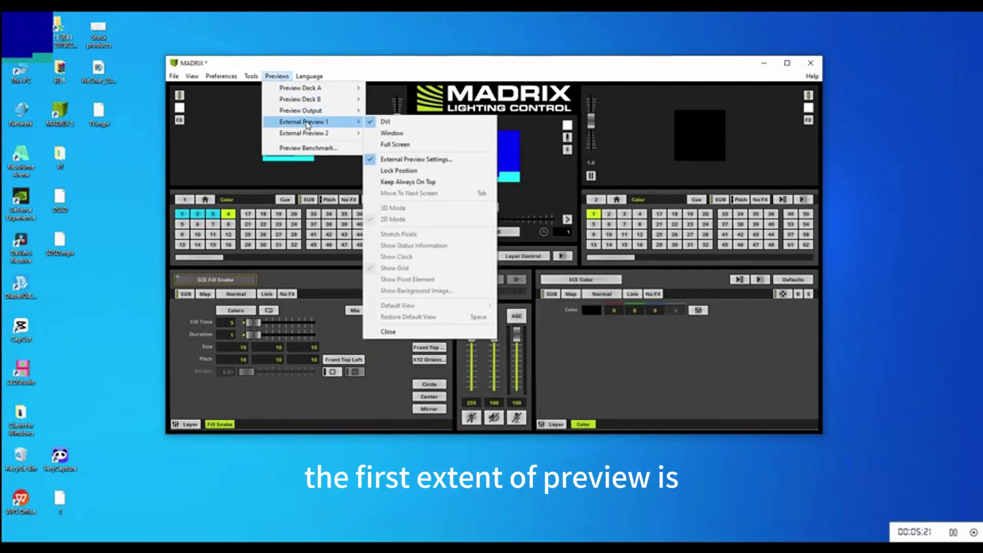
{"action": "left_click", "coordinate": [392, 133]}
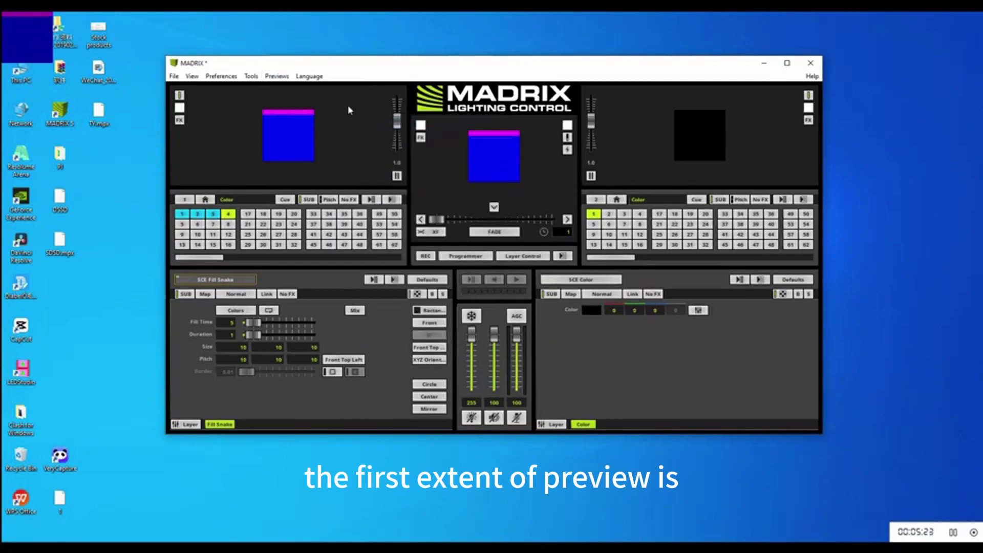
{"action": "left_click", "coordinate": [277, 76]}
{"action": "mouse_move", "coordinate": [296, 133]}
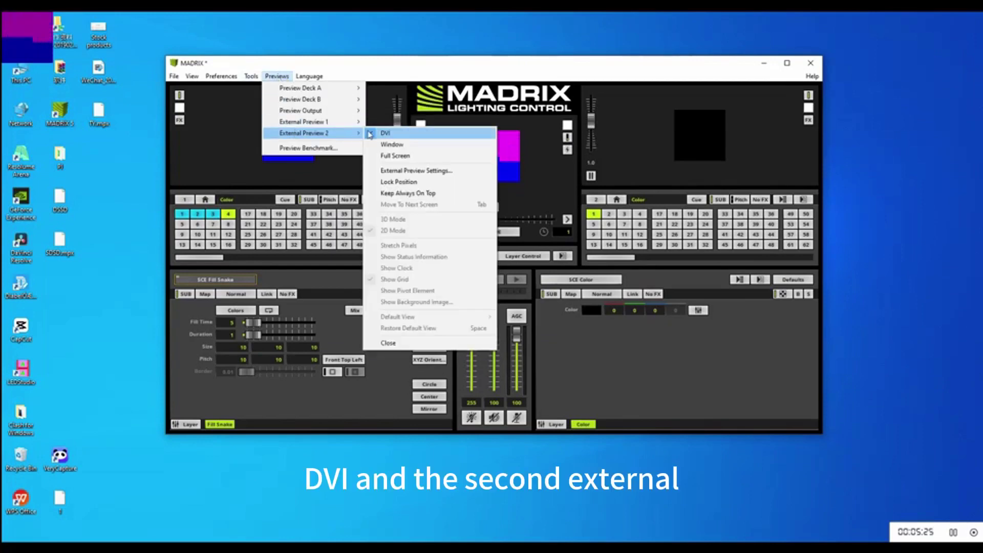
{"action": "left_click", "coordinate": [381, 136]}
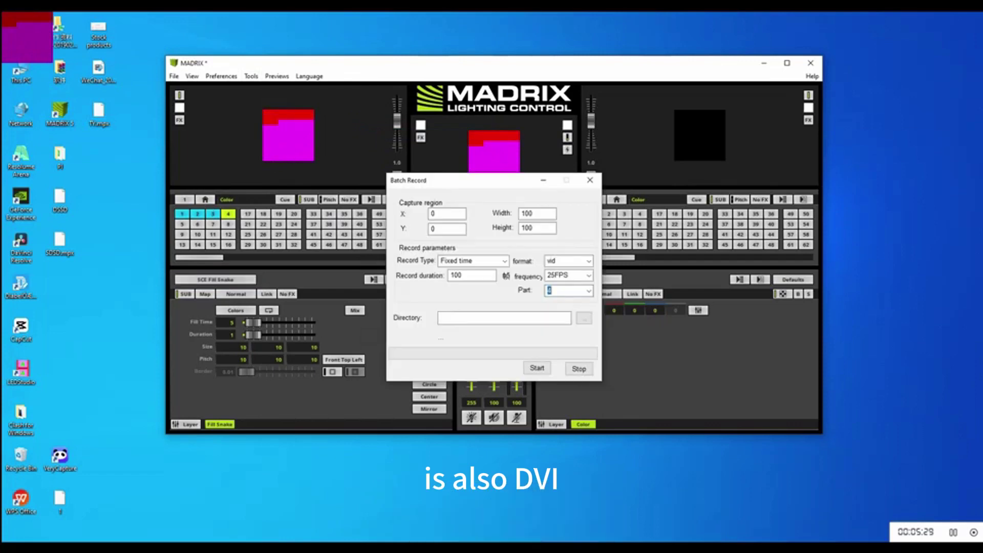
Point the batch record directory to the Desktop and record all four effects as .vid files
{"action": "left_click", "coordinate": [534, 369]}
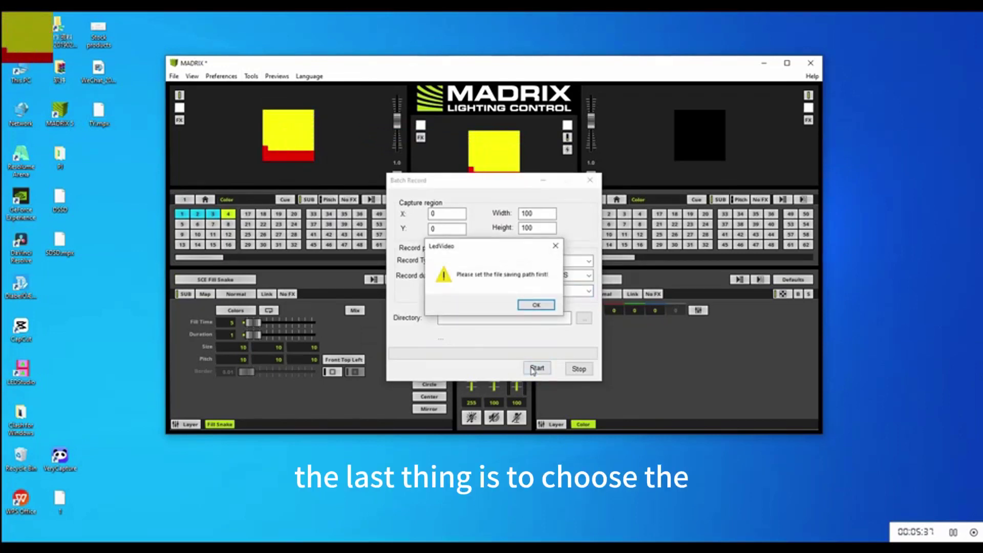
{"action": "left_click", "coordinate": [562, 249]}
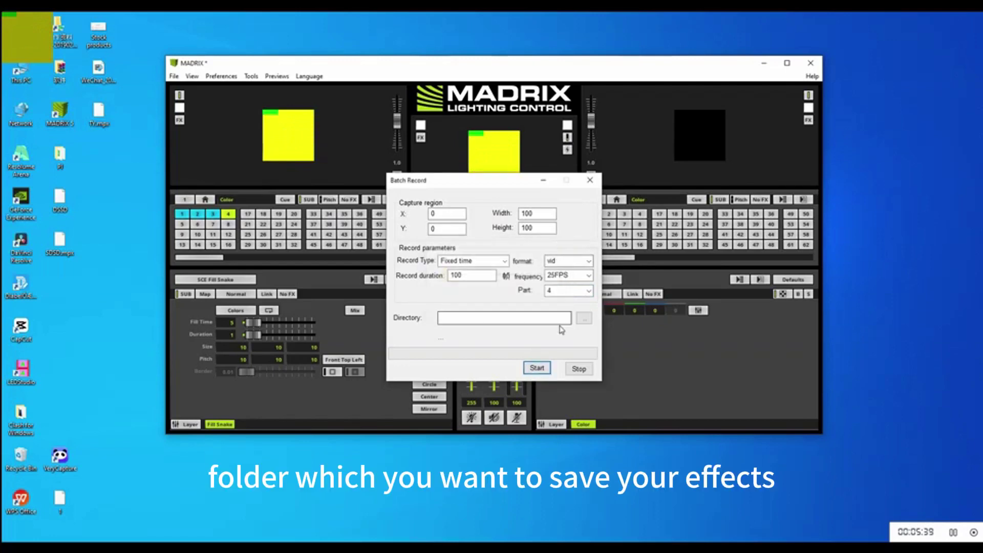
{"action": "left_click", "coordinate": [584, 321]}
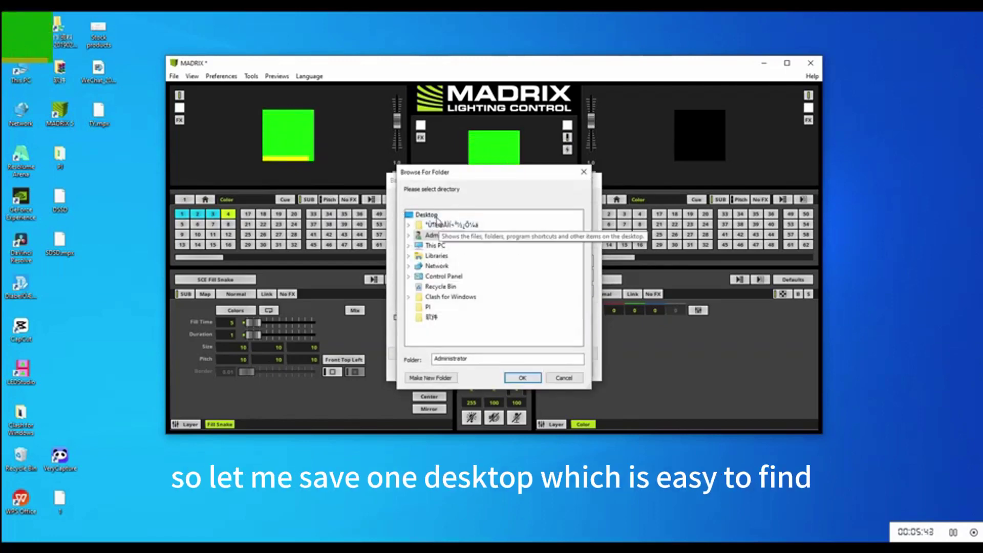
{"action": "left_click", "coordinate": [426, 215]}
{"action": "left_click", "coordinate": [521, 378]}
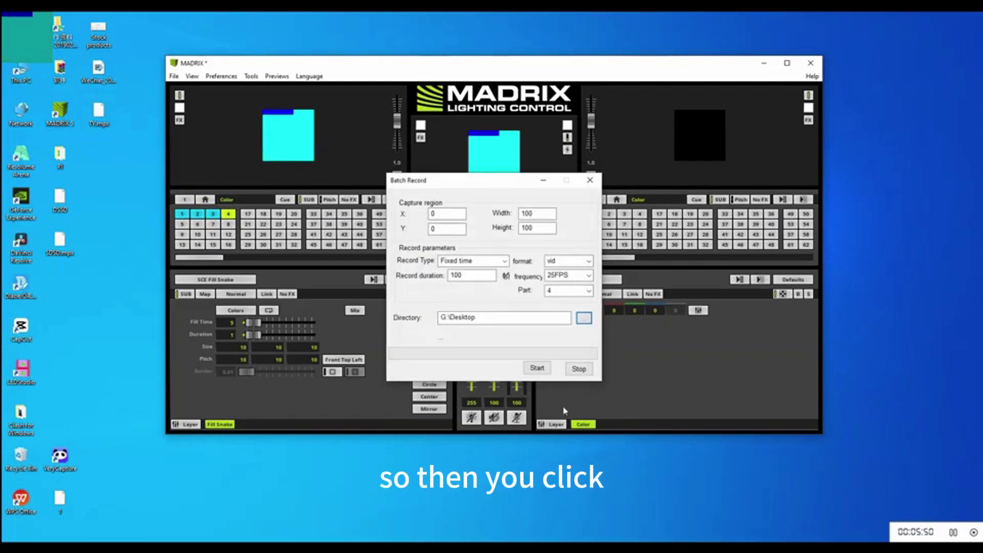
{"action": "left_click", "coordinate": [537, 369]}
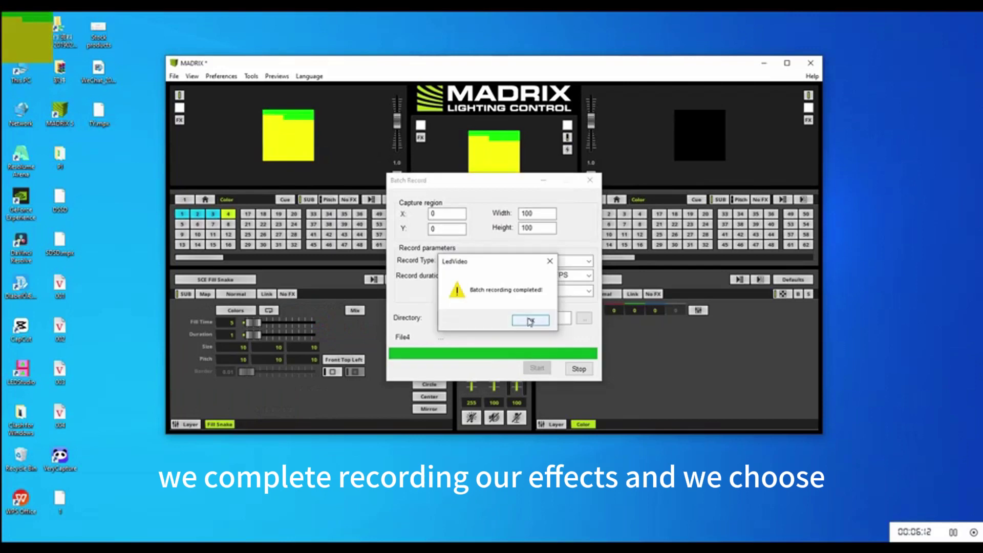
{"action": "left_click", "coordinate": [530, 321]}
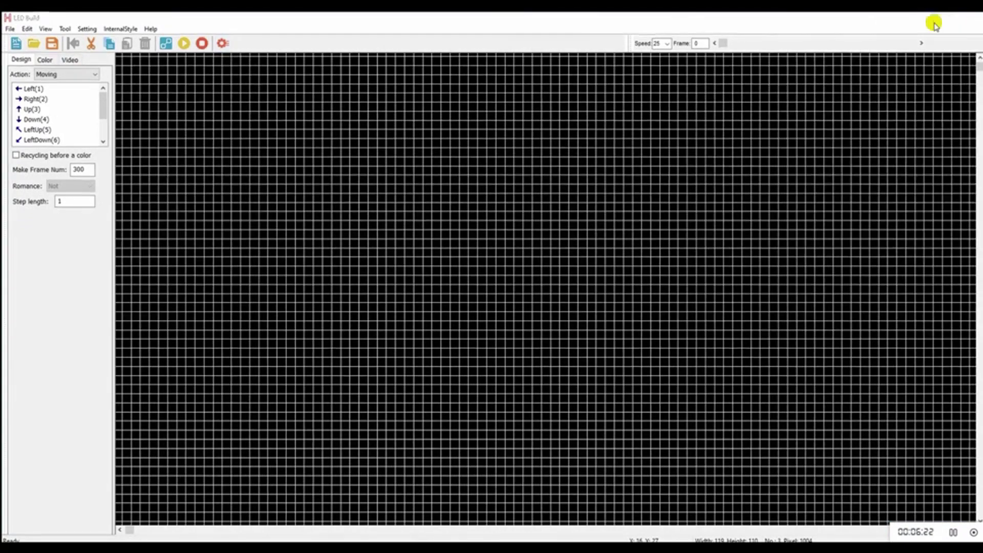
Import 001.vid through 004.vid from the Desktop into the video list
{"action": "left_click", "coordinate": [927, 17]}
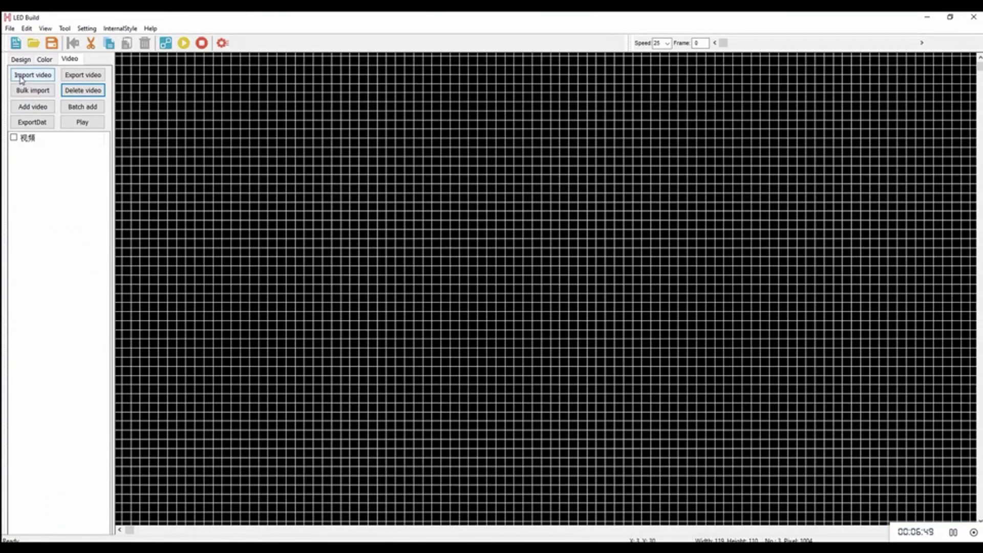
{"action": "left_click", "coordinate": [20, 77]}
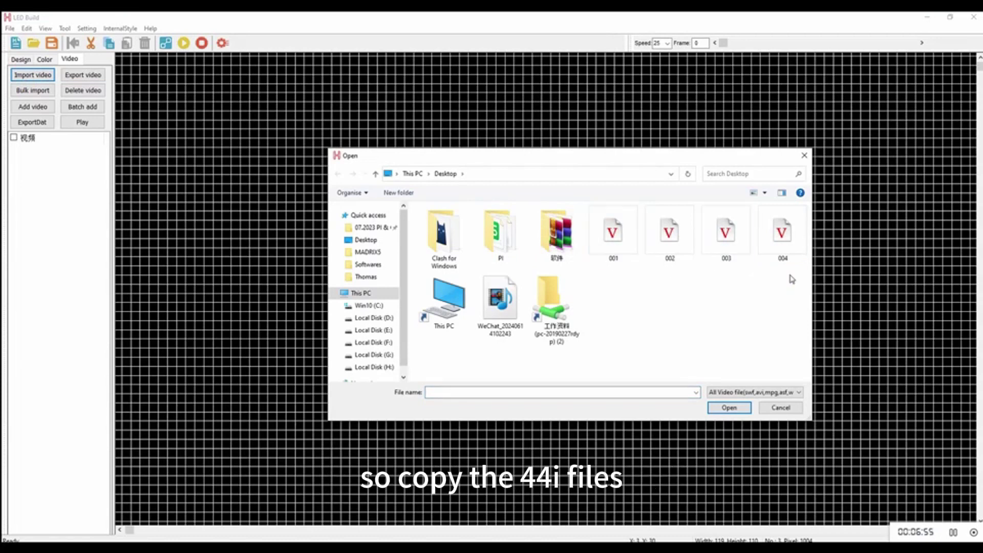
{"action": "left_click_drag", "start_coordinate": [792, 279], "coordinate": [587, 225]}
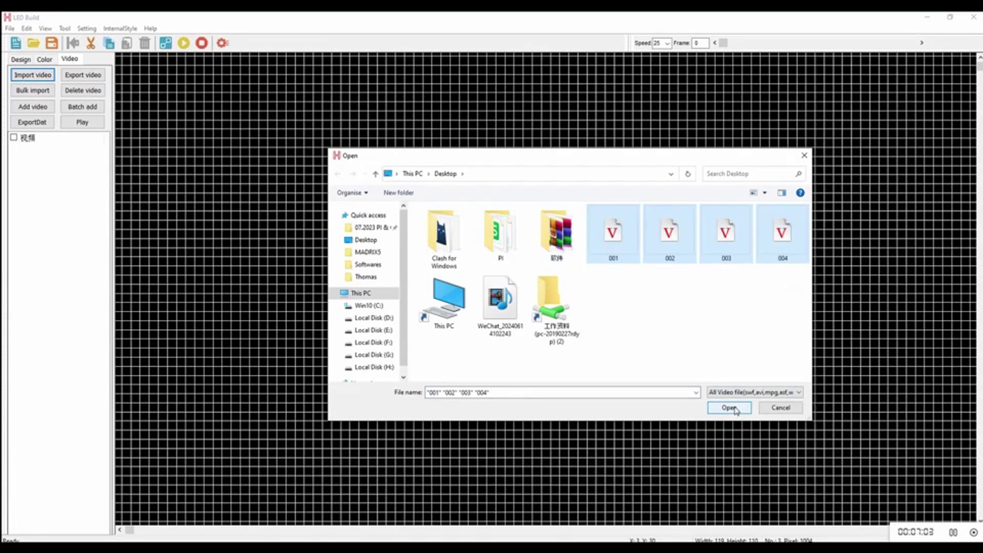
{"action": "left_click", "coordinate": [729, 408]}
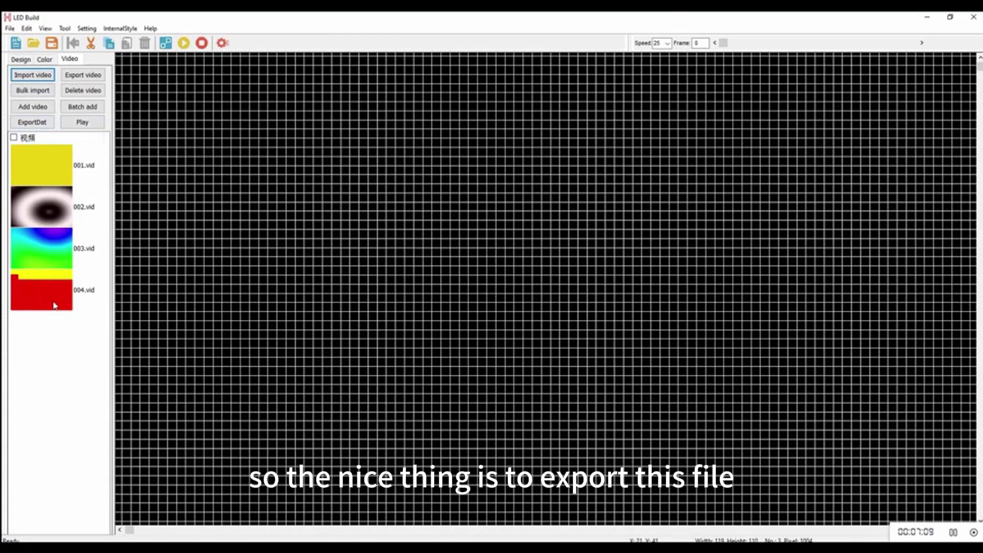
Select all four videos and export them as .dat files to the Desktop
{"action": "left_click", "coordinate": [14, 138]}
{"action": "left_click", "coordinate": [35, 123]}
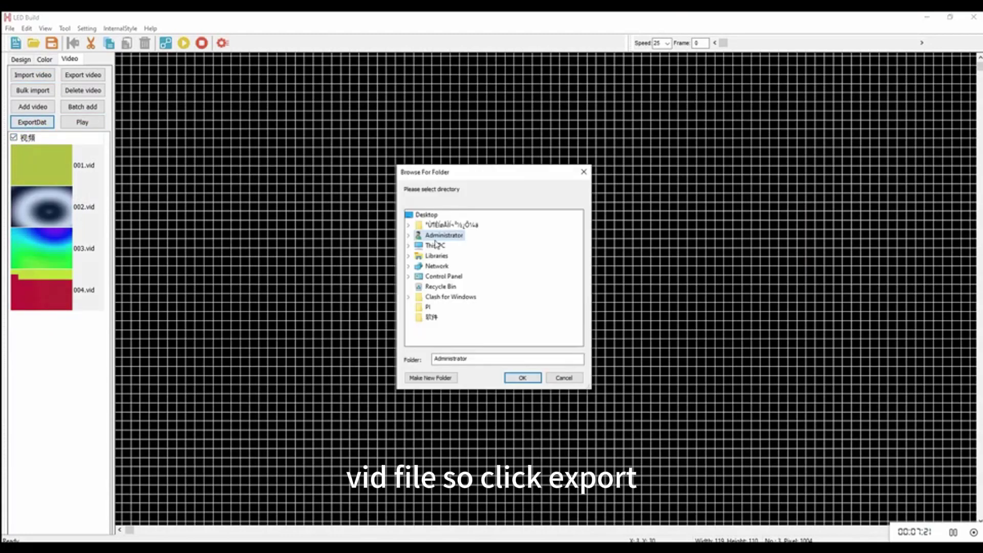
{"action": "left_click", "coordinate": [423, 218]}
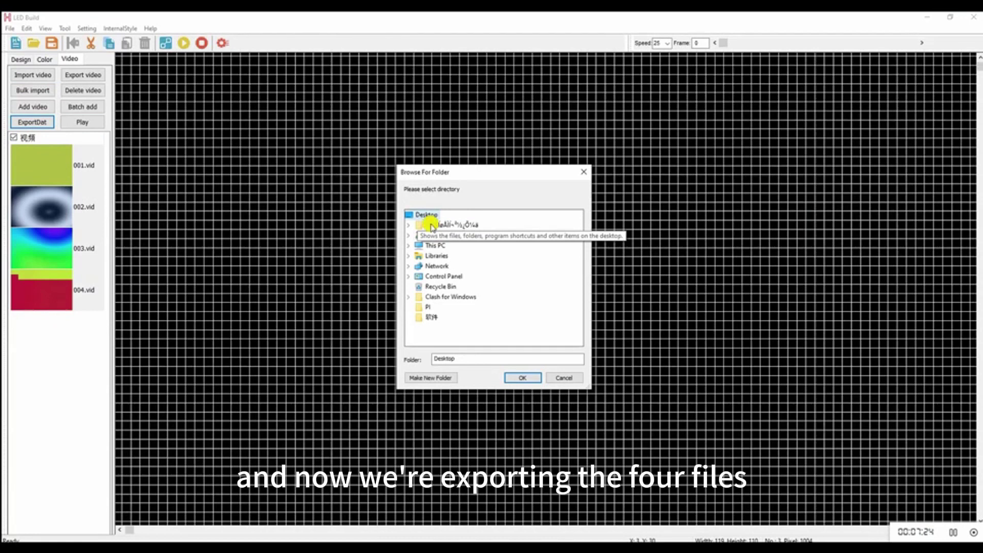
{"action": "left_click", "coordinate": [523, 378]}
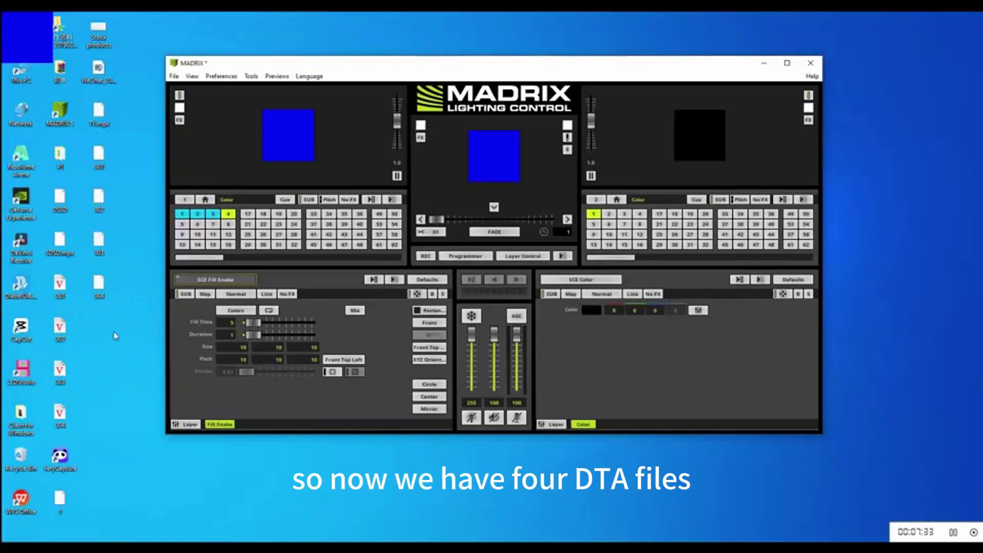
{"action": "right_click", "coordinate": [99, 284]}
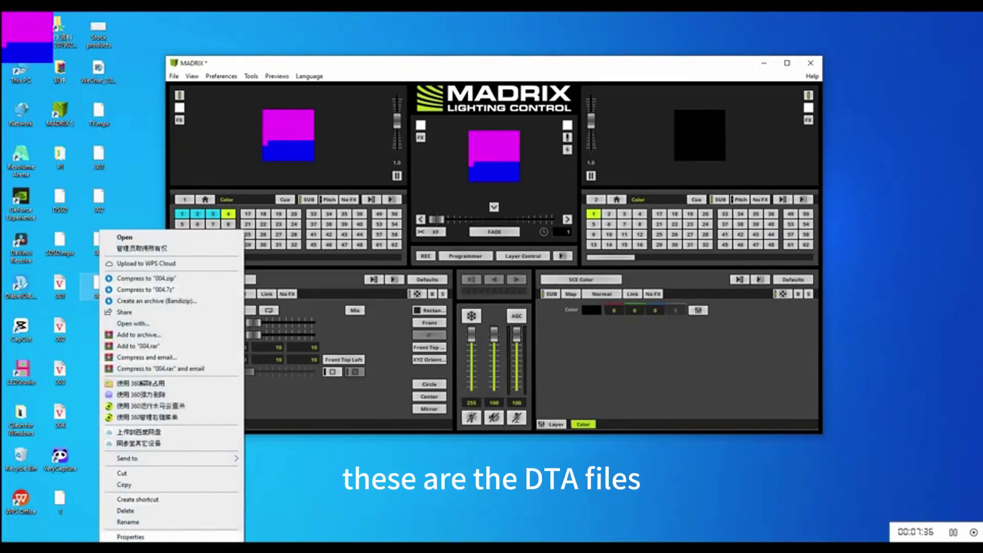
{"action": "left_click", "coordinate": [131, 537]}
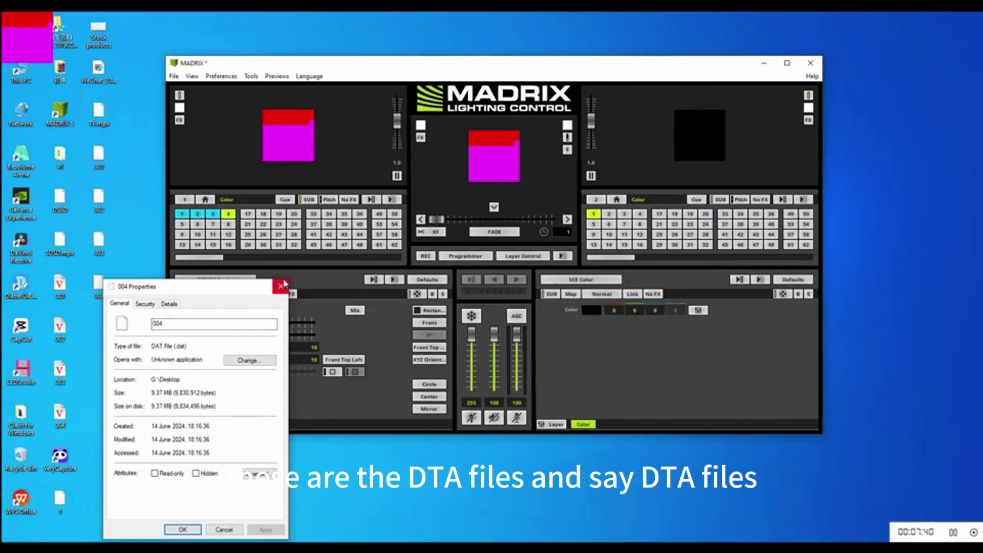
{"action": "key", "text": "Escape"}
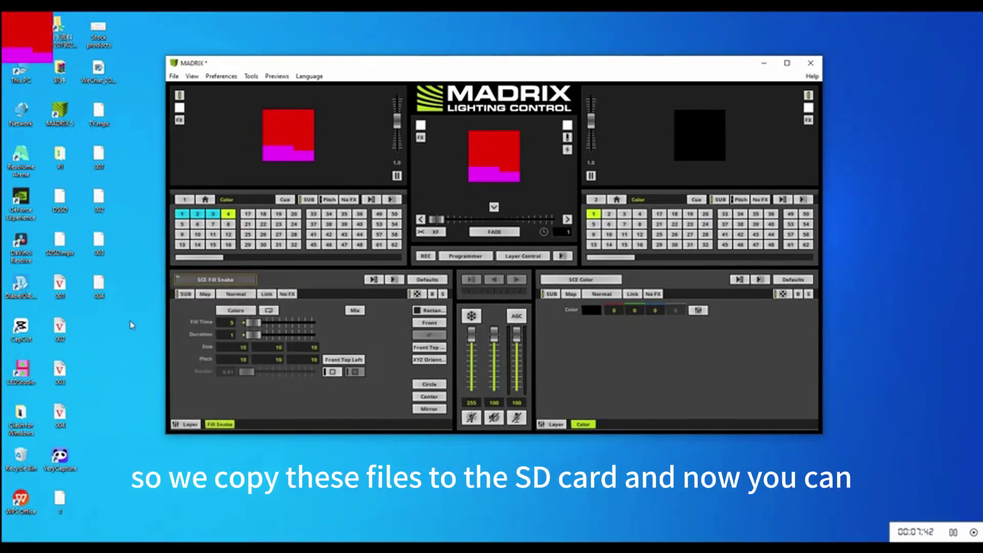